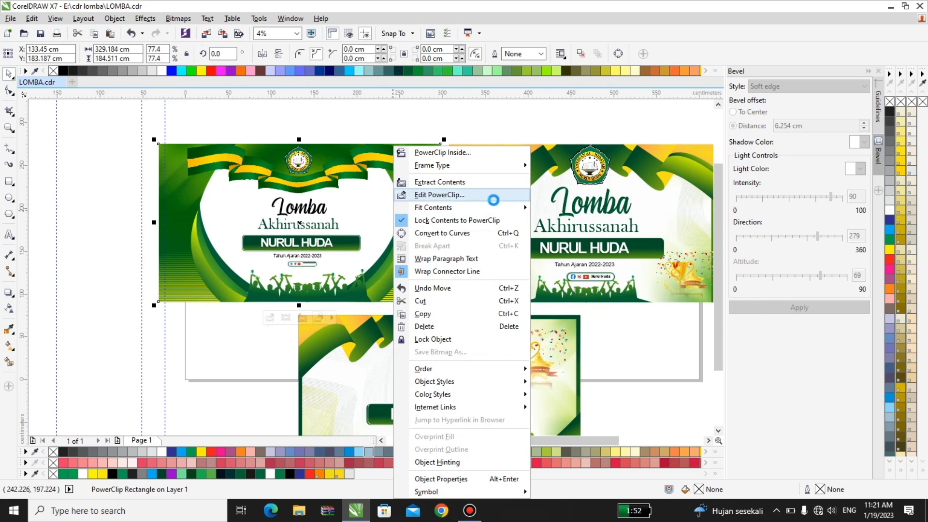
Open the first banner's PowerClip contents and move the green-and-yellow ribbon bitmap down and right, clear of the logo
{"action": "left_click", "coordinate": [492, 195]}
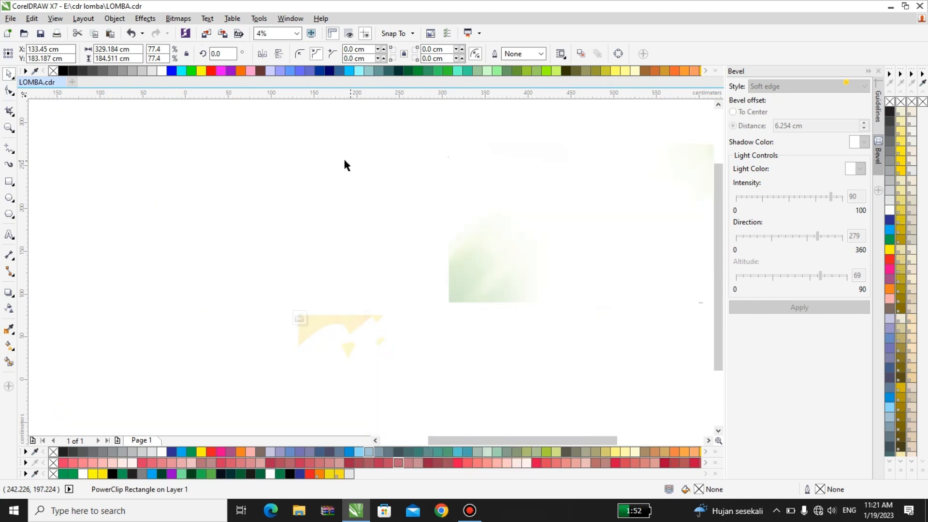
{"action": "left_click", "coordinate": [311, 126]}
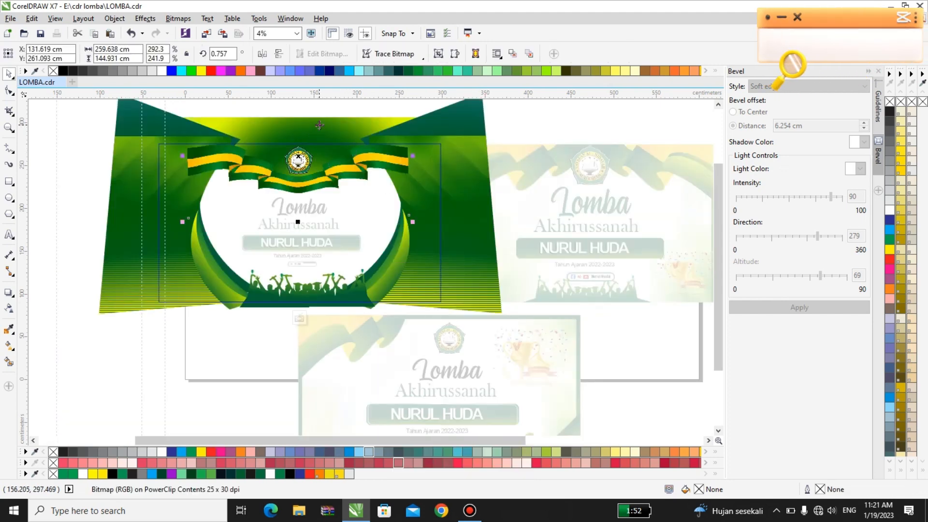
{"action": "left_click_drag", "start_coordinate": [318, 124], "coordinate": [470, 155]}
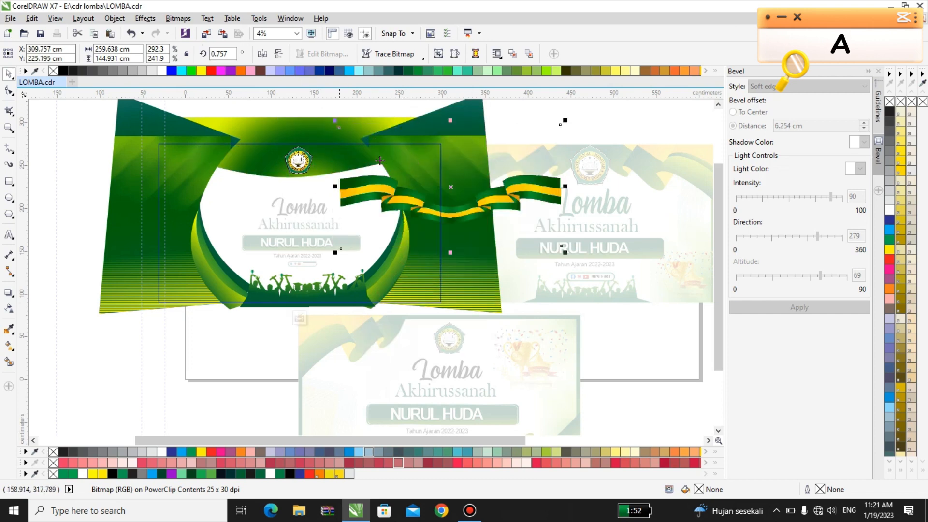
{"action": "left_click_drag", "start_coordinate": [379, 160], "coordinate": [411, 181]}
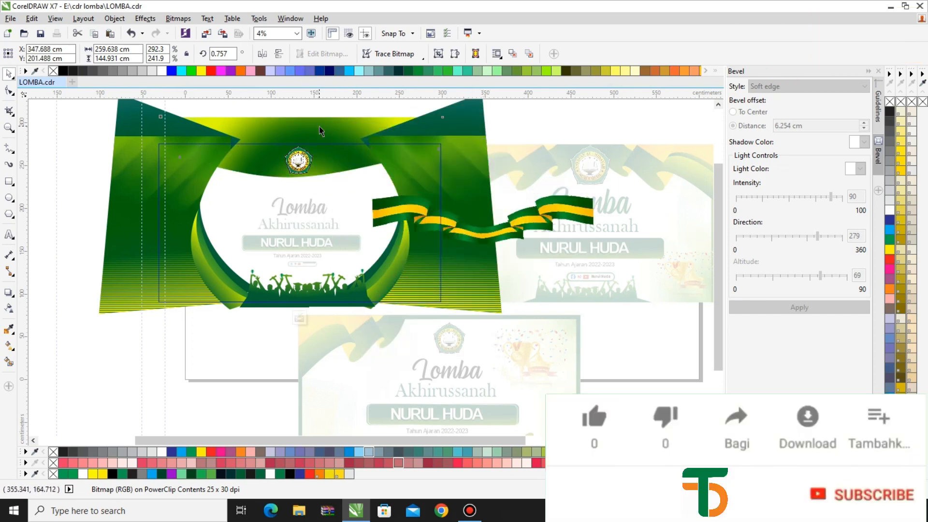
Try moving the curved green panel behind the logo downward, and undo that move and the last ribbon move
{"action": "left_click", "coordinate": [320, 131]}
{"action": "left_click_drag", "start_coordinate": [338, 132], "coordinate": [337, 175]}
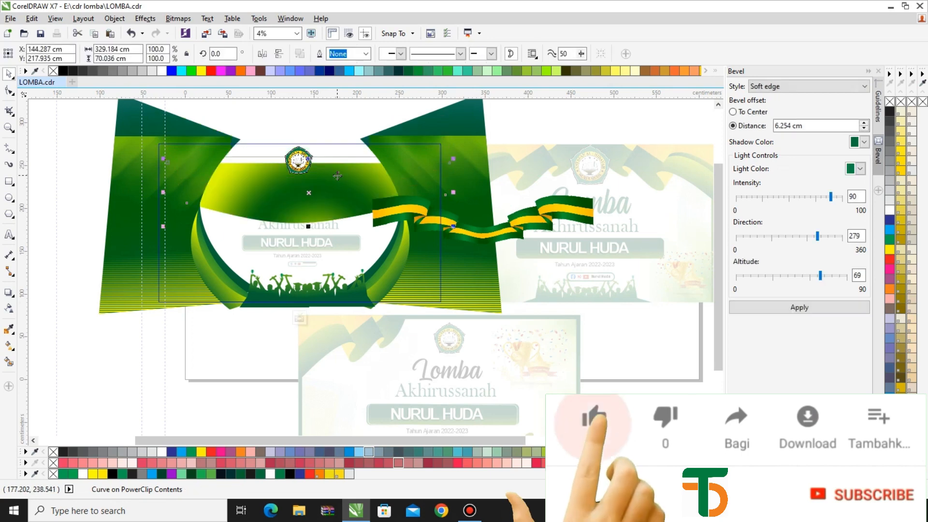
{"action": "key", "text": "ctrl+z"}
{"action": "key", "text": "ctrl+z"}
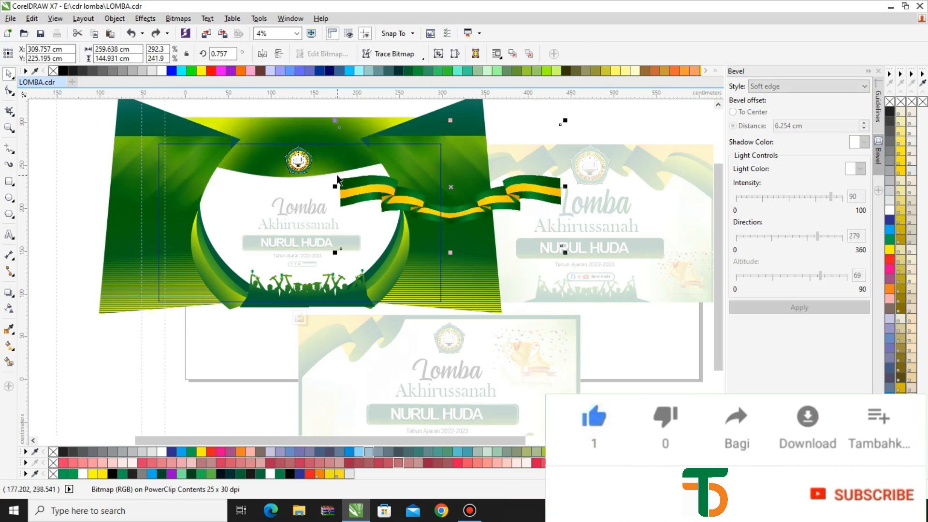
Slightly shorten the radial fountain fill of the curved green panel behind the logo, and finish editing the PowerClip
{"action": "left_click", "coordinate": [278, 122]}
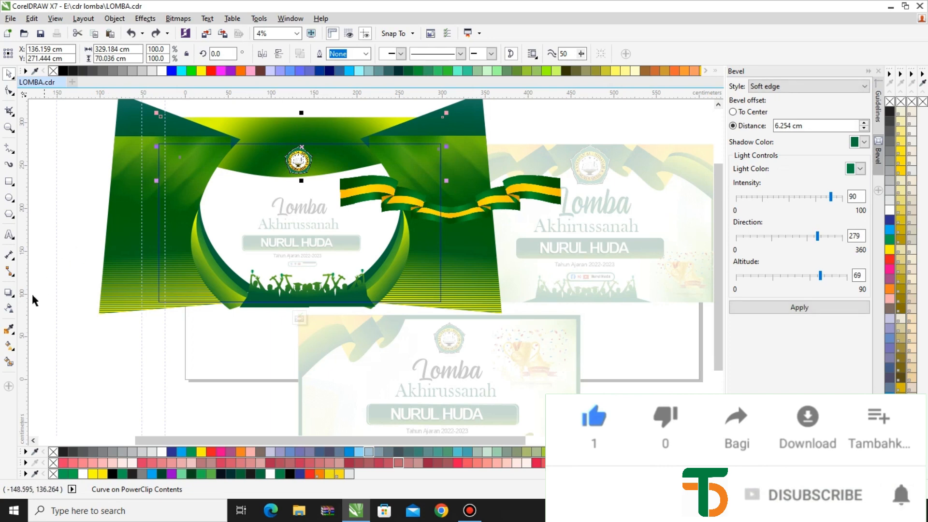
{"action": "left_click", "coordinate": [8, 345]}
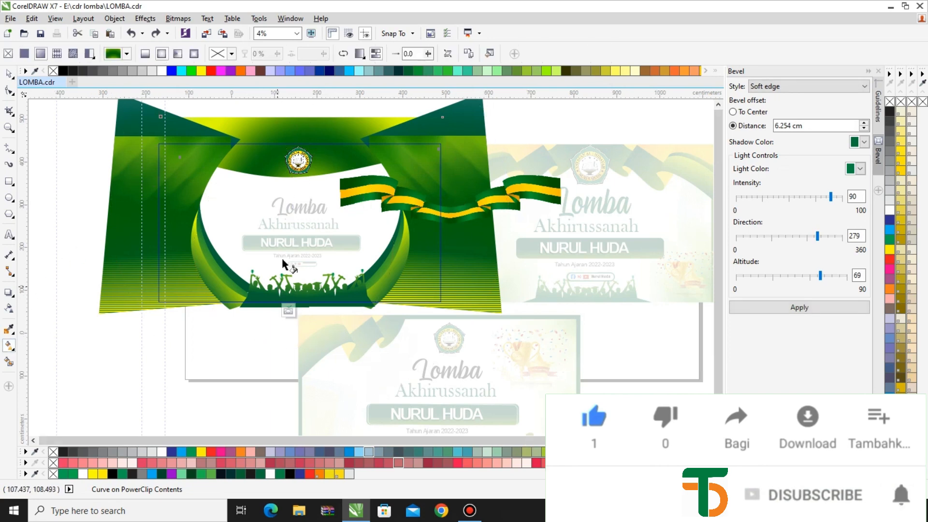
{"action": "scroll", "coordinate": [293, 170], "scroll_direction": "down", "scroll_amount": 2}
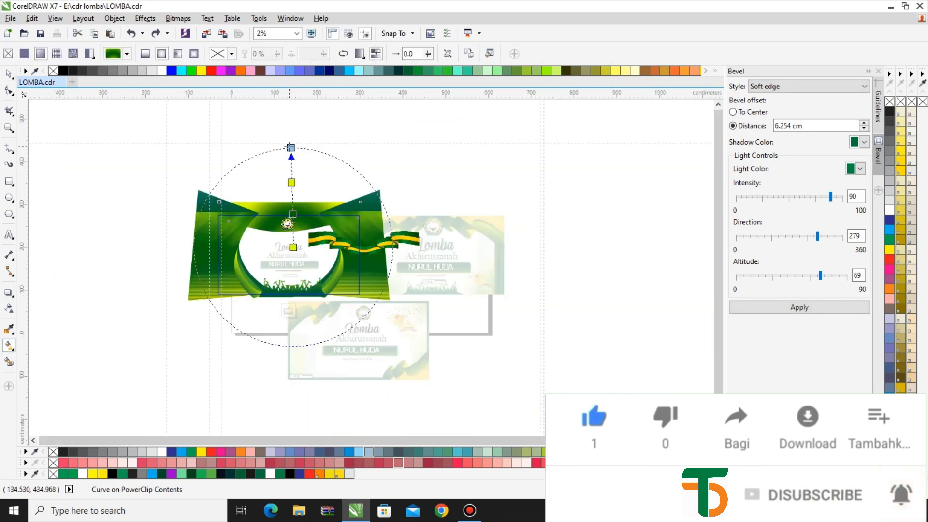
{"action": "left_click_drag", "start_coordinate": [291, 147], "coordinate": [288, 153]}
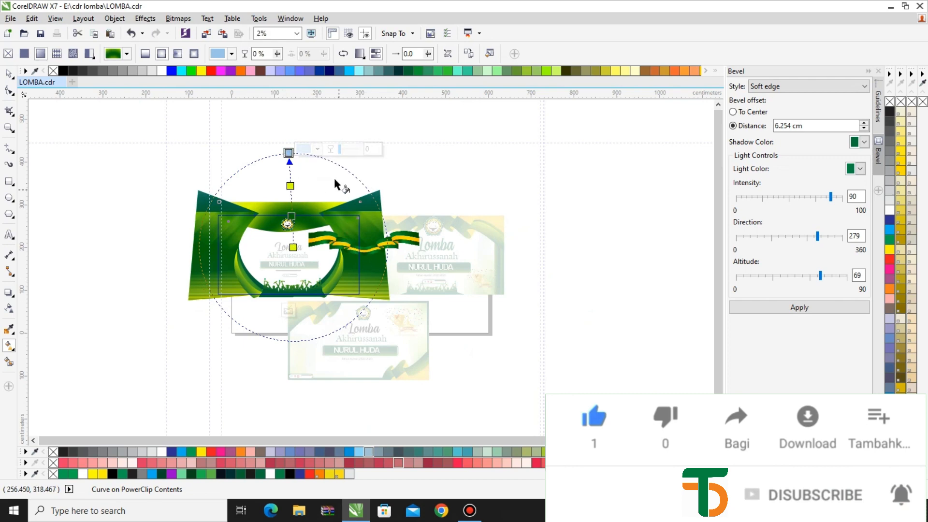
{"action": "left_click_drag", "start_coordinate": [288, 153], "coordinate": [290, 153]}
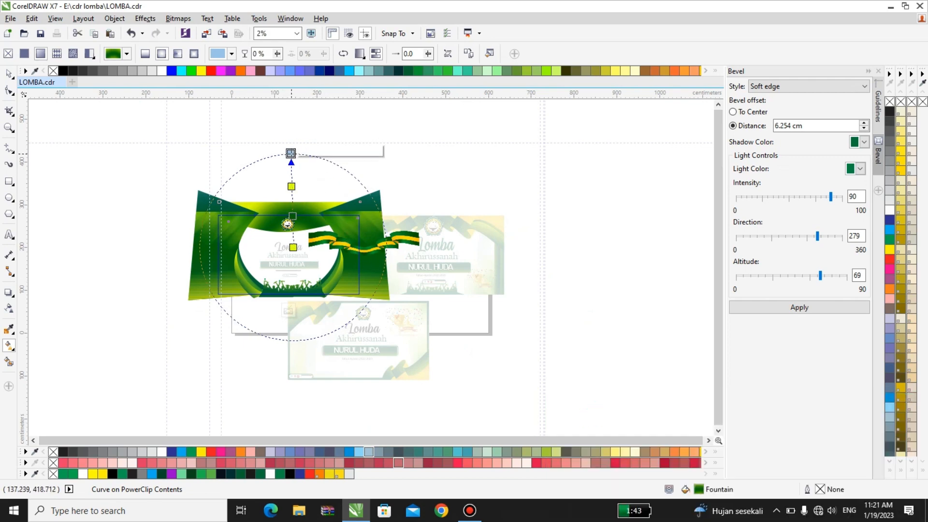
{"action": "left_click", "coordinate": [294, 312]}
{"action": "left_click", "coordinate": [296, 312]}
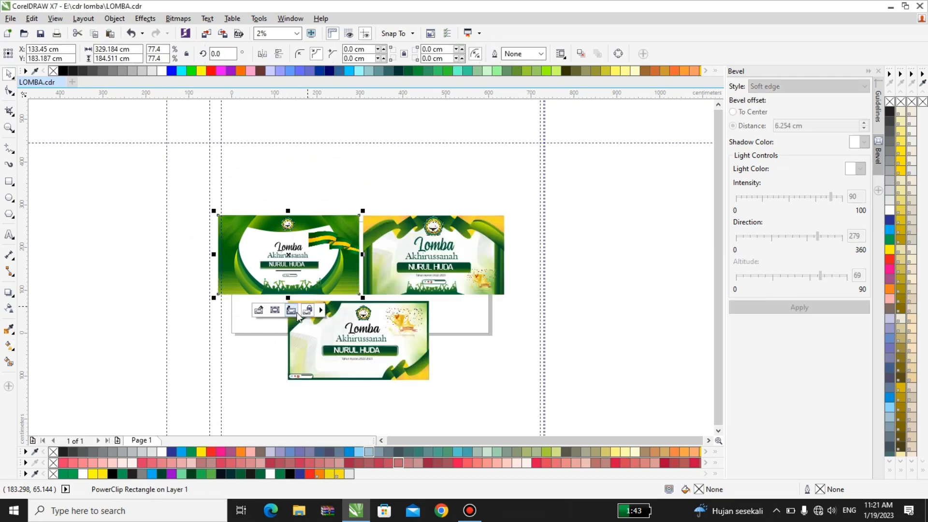
Undo the finished PowerClip edit, the fountain fill adjustments and the ribbon move
{"action": "key", "text": "ctrl+z"}
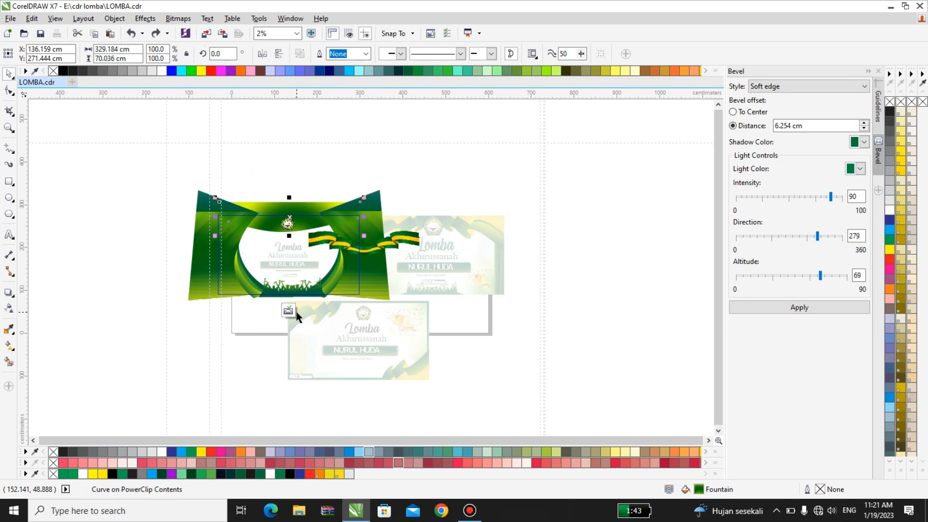
{"action": "key", "text": "ctrl+z"}
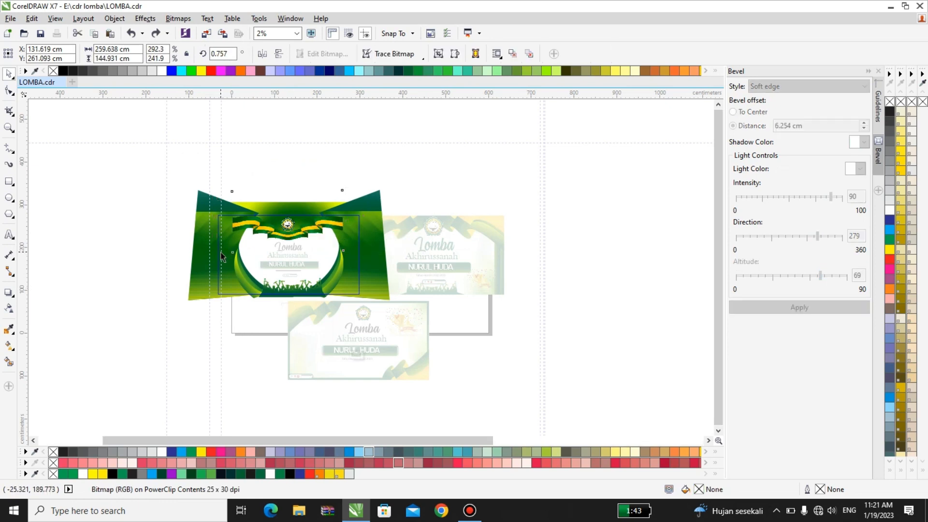
{"action": "scroll", "coordinate": [199, 238], "scroll_direction": "up", "scroll_amount": 1}
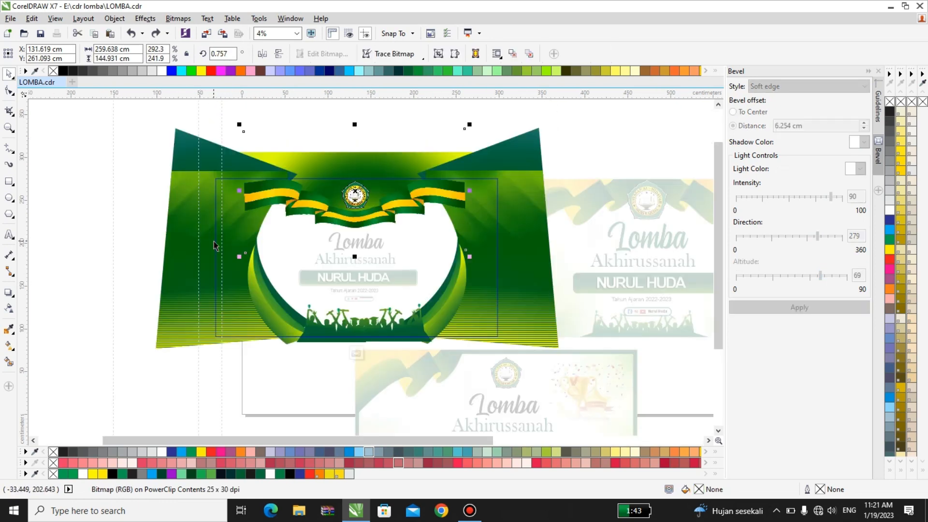
Open the nested PowerClip contents of the large green side panel at the banner's left for editing
{"action": "left_click", "coordinate": [188, 233]}
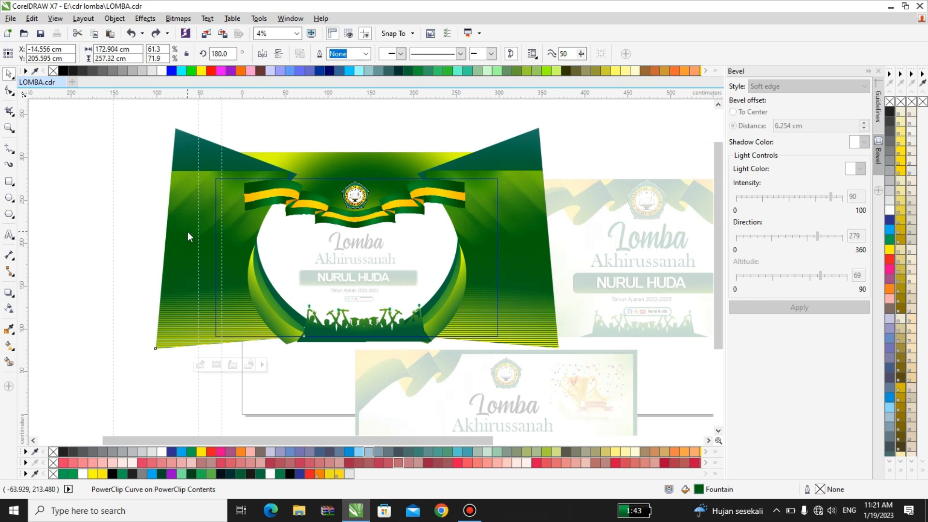
{"action": "key", "text": "F10"}
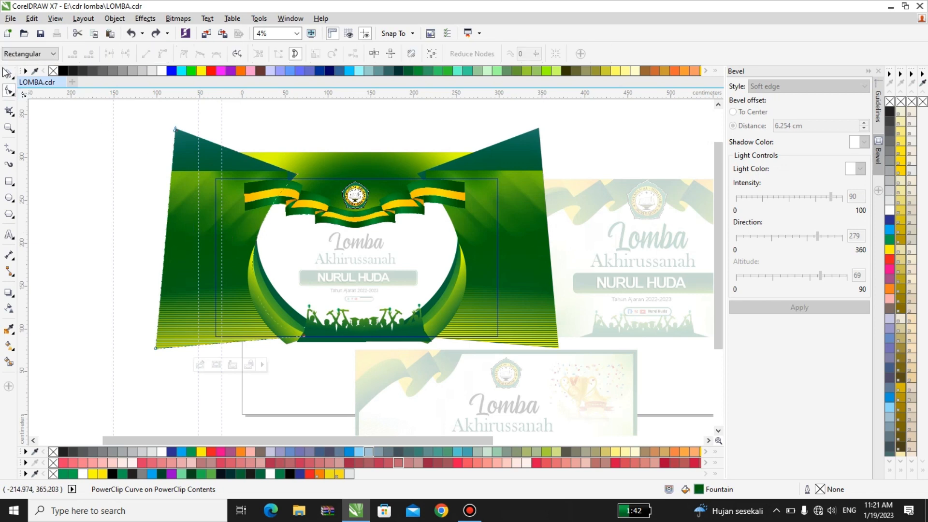
{"action": "left_click", "coordinate": [9, 73]}
{"action": "right_click", "coordinate": [223, 224]}
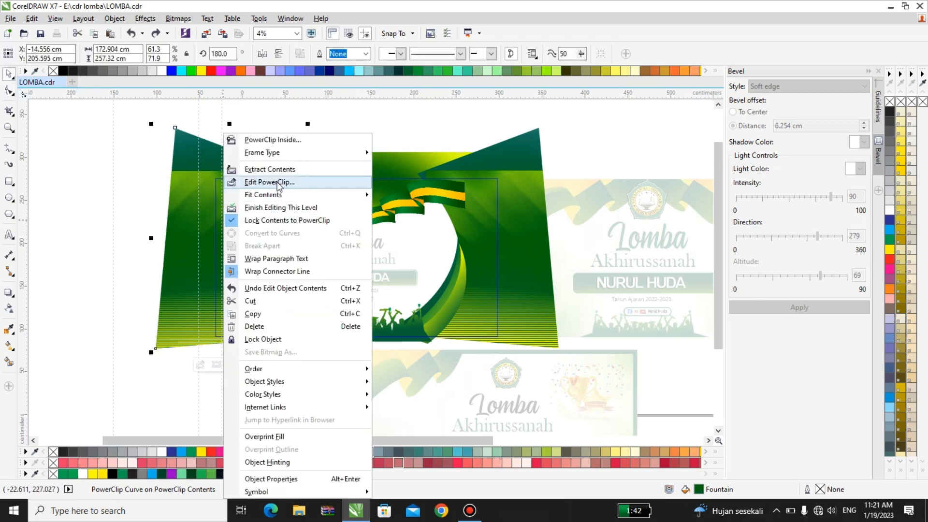
{"action": "left_click", "coordinate": [278, 183]}
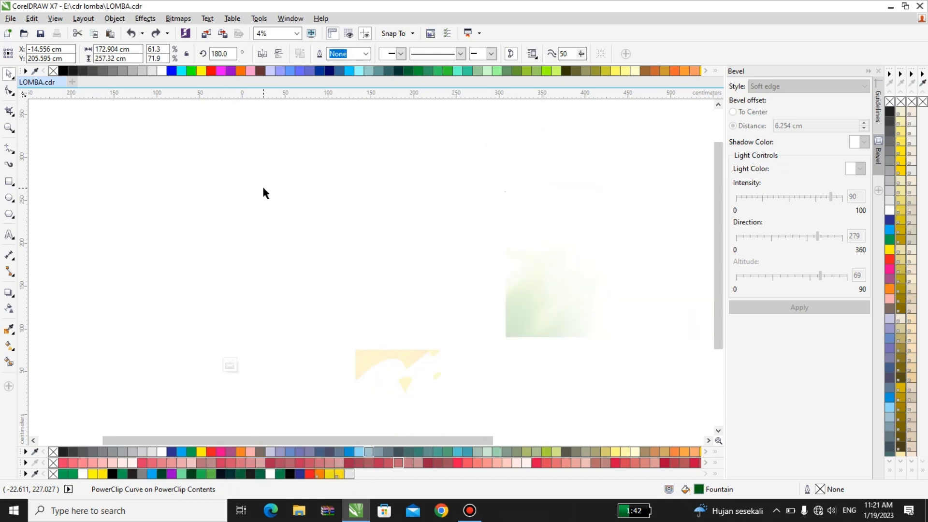
Examine the light-ray bitmap and the yellow stripe rectangles inside the left side panel, and close its nested PowerClip
{"action": "left_click", "coordinate": [209, 209]}
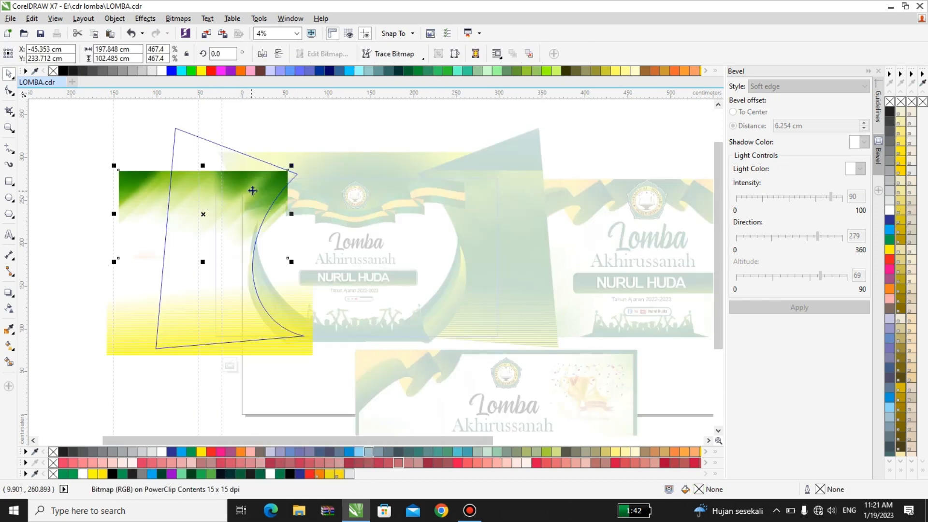
{"action": "mouse_move", "coordinate": [254, 191]}
{"action": "left_mouse_down"}
{"action": "mouse_move", "coordinate": [258, 178]}
{"action": "mouse_move", "coordinate": [254, 189]}
{"action": "left_mouse_up"}
{"action": "left_click", "coordinate": [291, 346]}
{"action": "scroll", "coordinate": [291, 345], "scroll_direction": "up", "scroll_amount": 3}
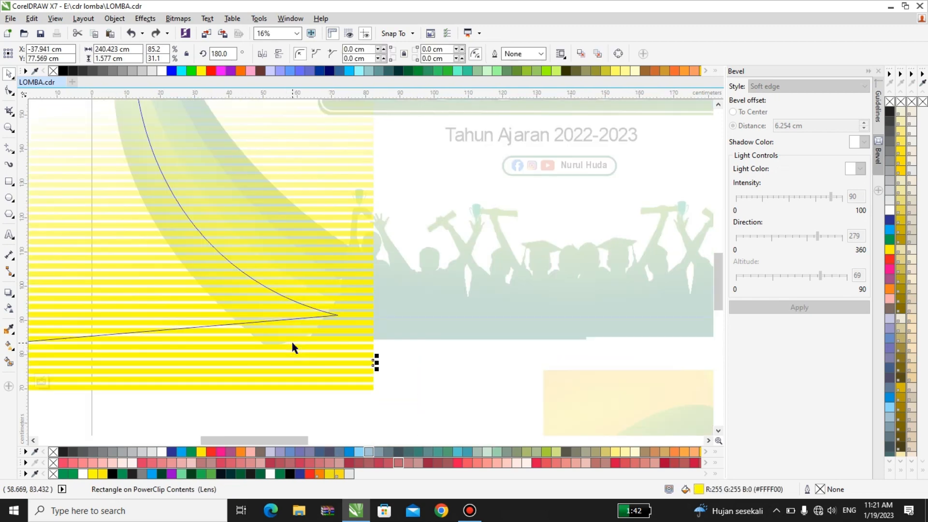
{"action": "scroll", "coordinate": [293, 344], "scroll_direction": "down", "scroll_amount": 3}
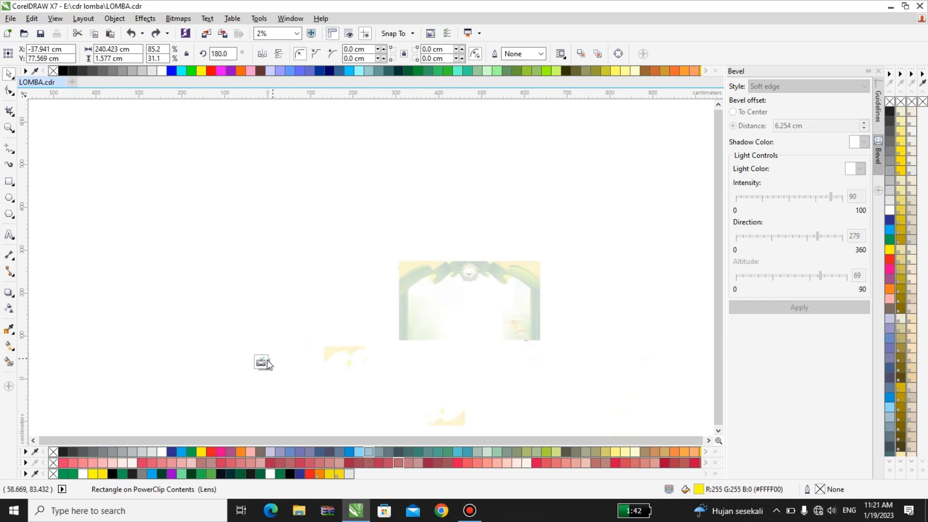
{"action": "left_click", "coordinate": [292, 304]}
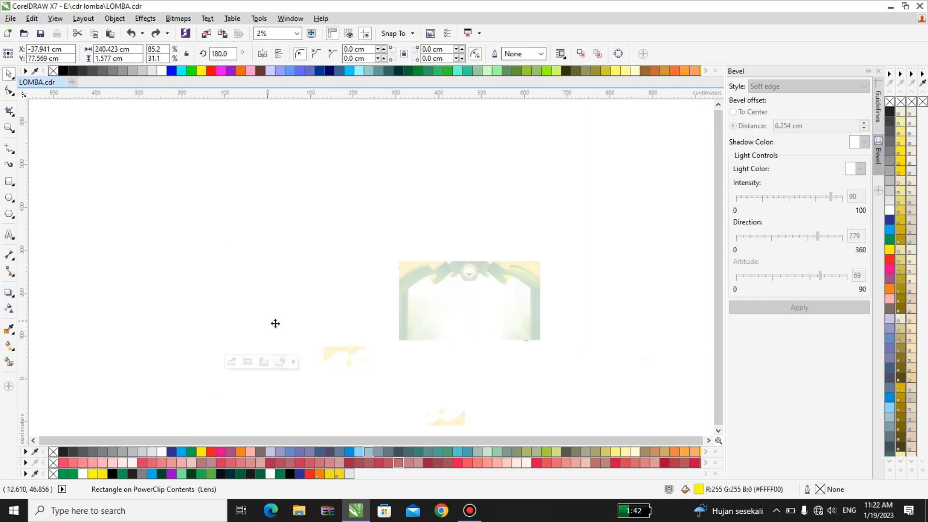
Try moving the middle green lens curve left of the white opening outward, and undo the move
{"action": "scroll", "coordinate": [287, 322], "scroll_direction": "up", "scroll_amount": 1}
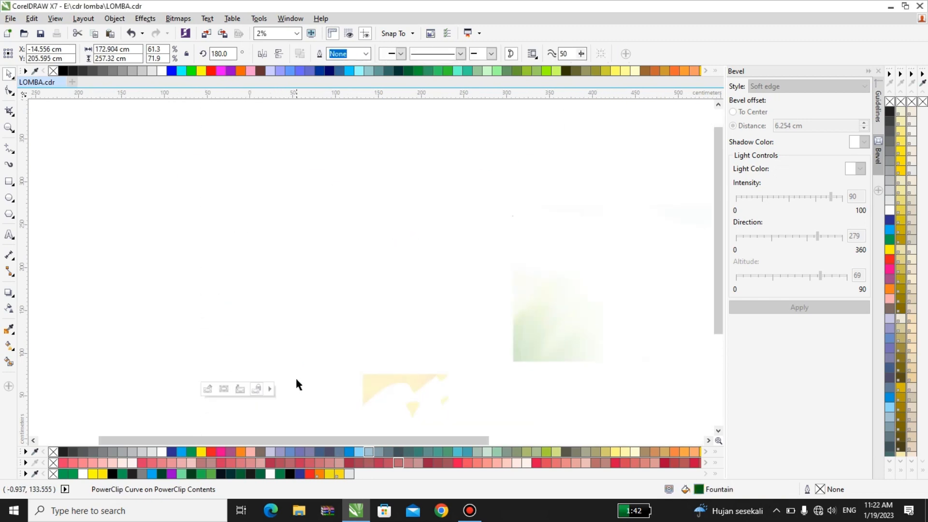
{"action": "scroll", "coordinate": [275, 332], "scroll_direction": "up", "scroll_amount": 1}
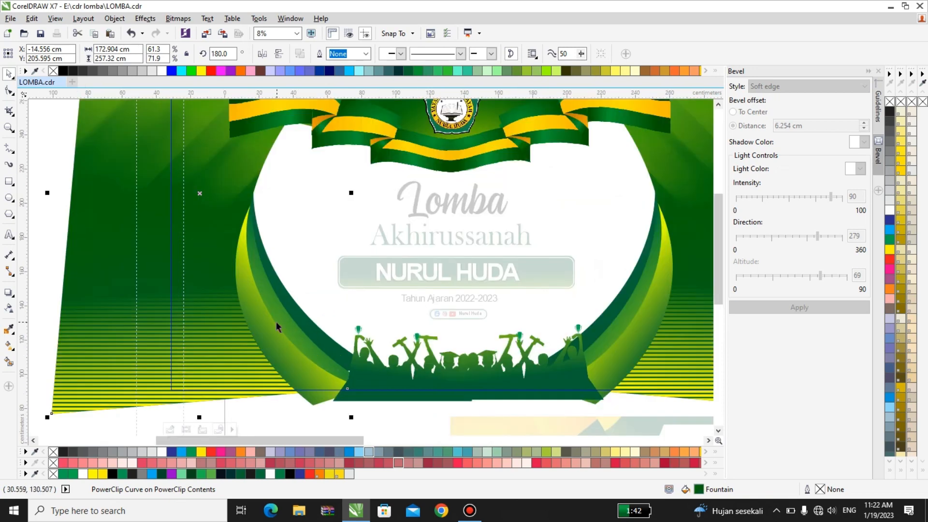
{"action": "left_click", "coordinate": [267, 329]}
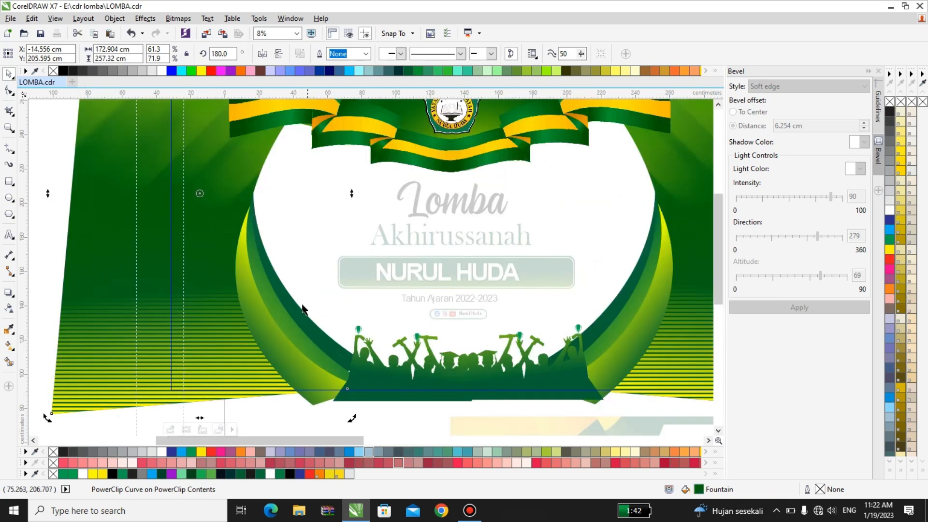
{"action": "left_click_drag", "start_coordinate": [292, 332], "coordinate": [249, 327]}
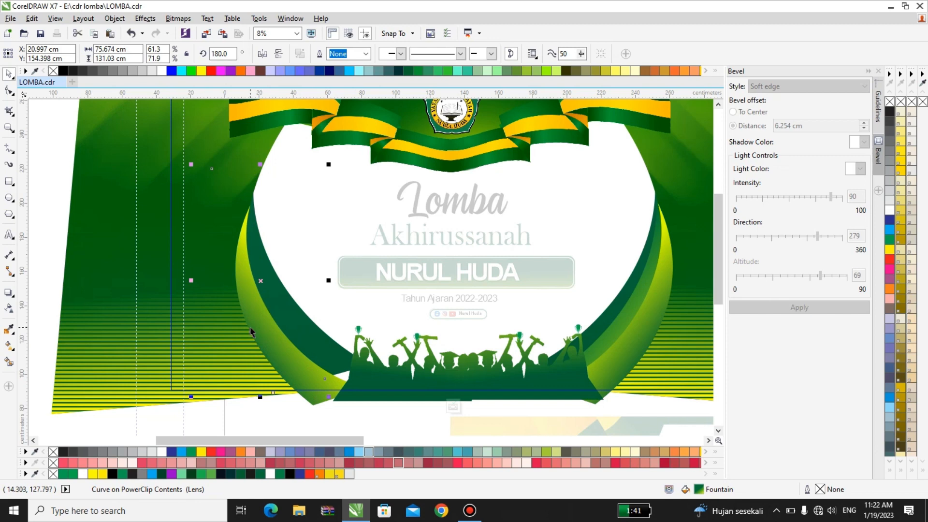
{"action": "key", "text": "ctrl+z"}
Try shifting the yellow-green outer curve left of the white opening away from its neighbours, and undo the shift
{"action": "scroll", "coordinate": [268, 338], "scroll_direction": "up", "scroll_amount": 1}
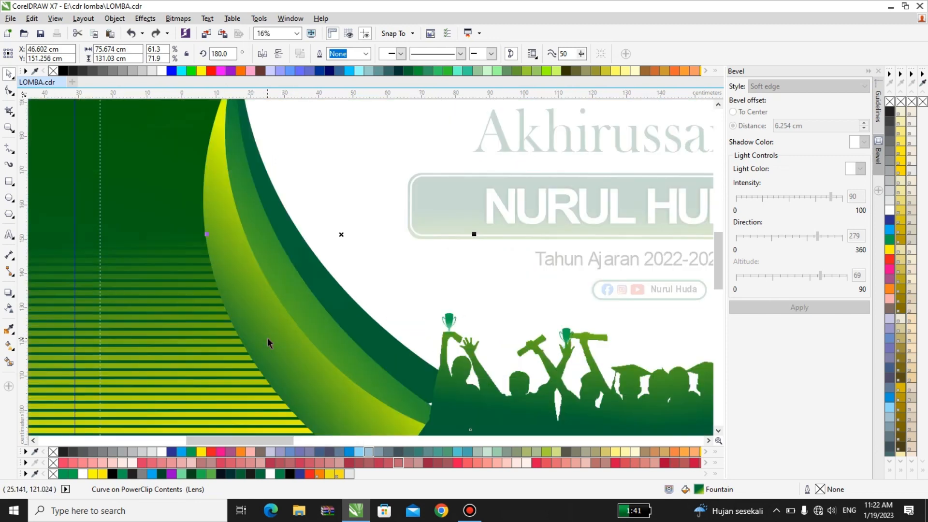
{"action": "left_click_drag", "start_coordinate": [265, 310], "coordinate": [226, 317]}
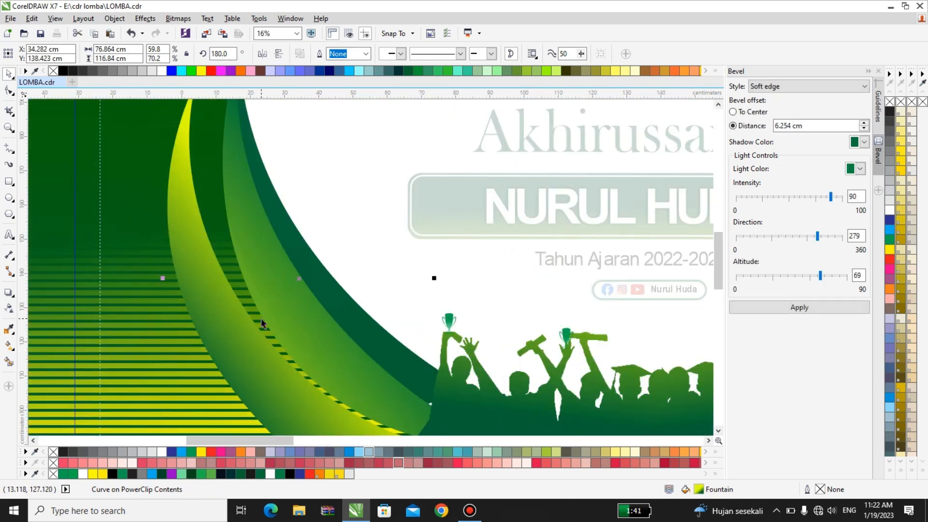
{"action": "key", "text": "ctrl+z"}
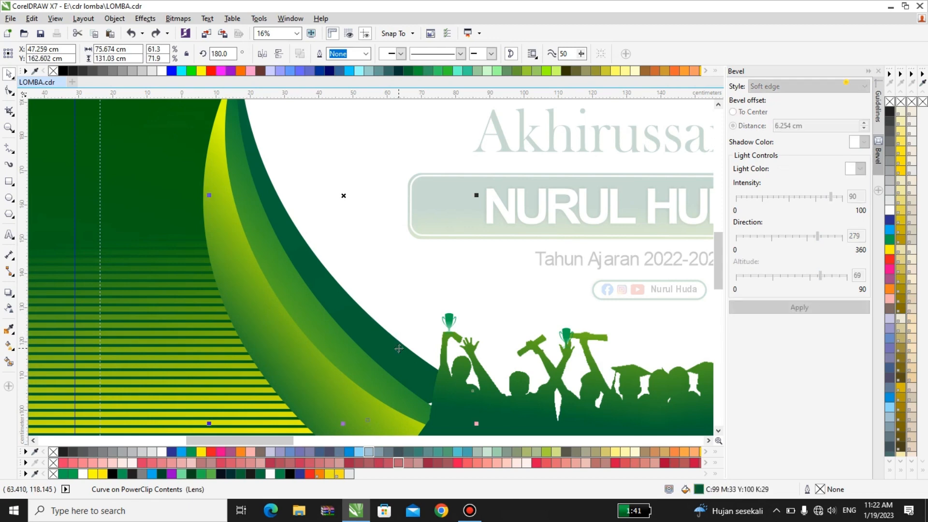
Try shifting the dark green inner curve on the white opening's left edge, and undo the shift
{"action": "left_click", "coordinate": [368, 340]}
{"action": "scroll", "coordinate": [367, 339], "scroll_direction": "down", "scroll_amount": 1}
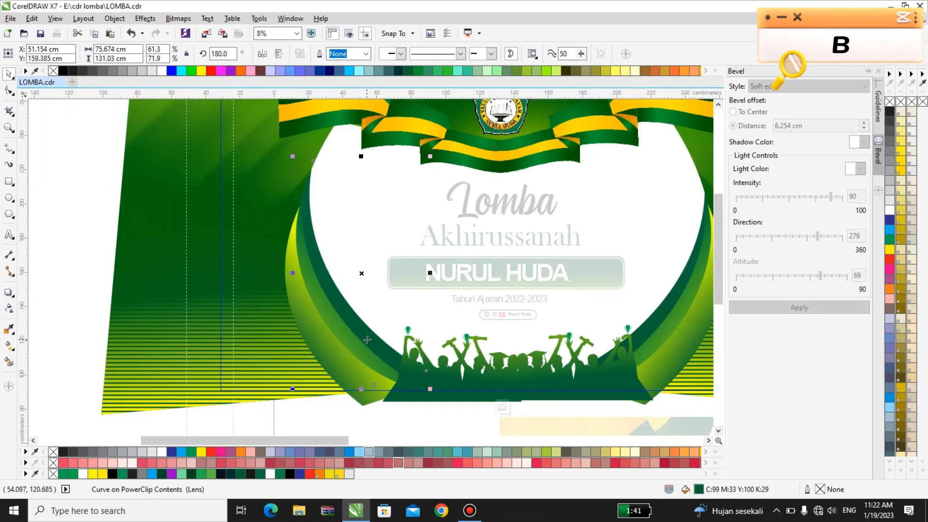
{"action": "key", "text": "ctrl+z"}
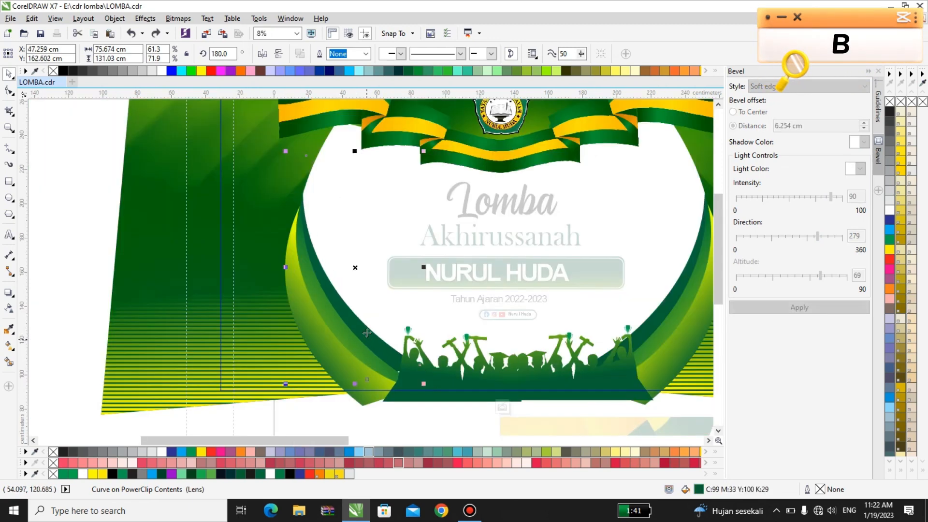
Move the dark green inner curve left of the white opening slightly down and right, to about X 47.9 cm, Y 161.5 cm
{"action": "scroll", "coordinate": [379, 346], "scroll_direction": "up", "scroll_amount": 2}
{"action": "left_click_drag", "start_coordinate": [380, 348], "coordinate": [384, 356]}
{"action": "scroll", "coordinate": [384, 356], "scroll_direction": "down", "scroll_amount": 2}
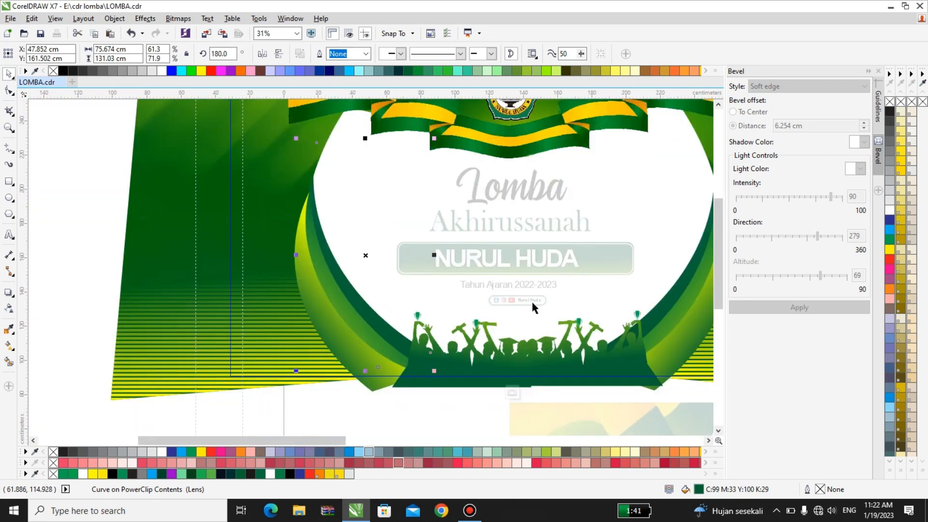
{"action": "scroll", "coordinate": [582, 289], "scroll_direction": "down", "scroll_amount": 1}
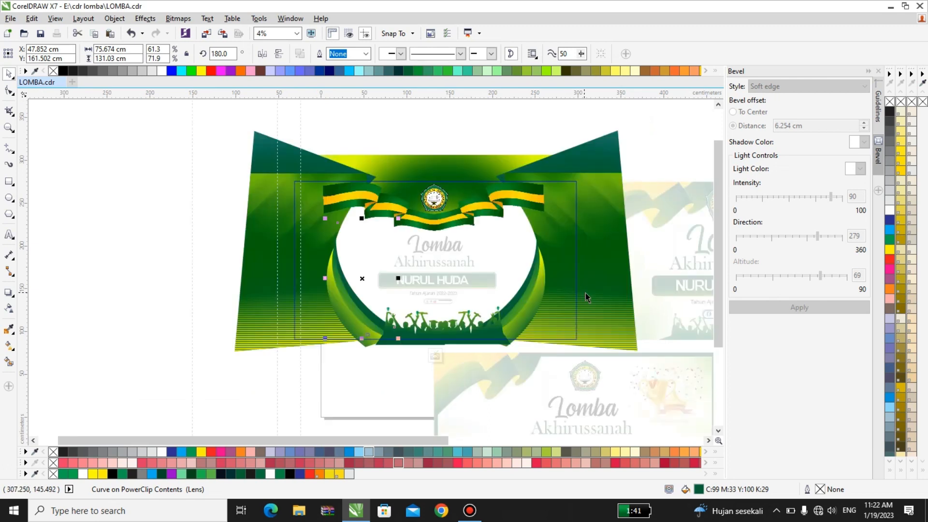
{"action": "scroll", "coordinate": [520, 301], "scroll_direction": "up", "scroll_amount": 1}
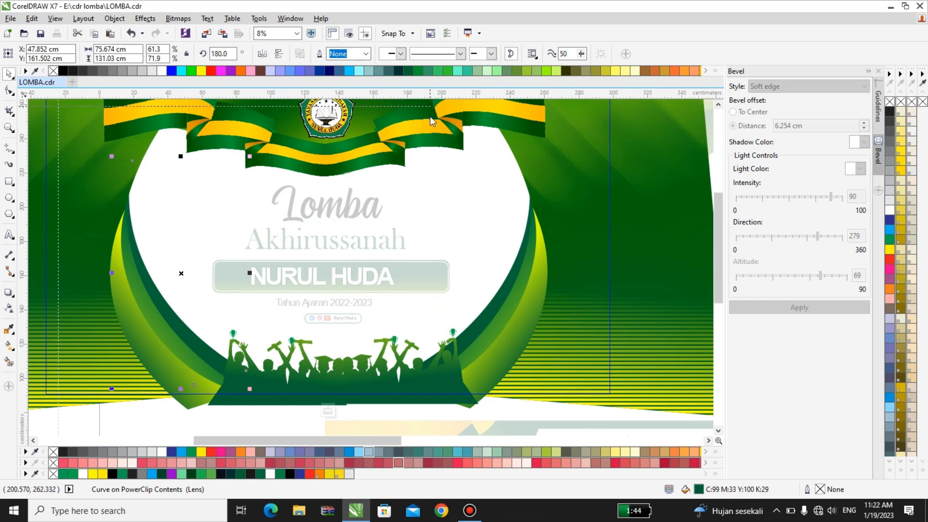
Try moving the yellow-green outer curve right of the white opening outward, undo the move, and inspect its fountain fill
{"action": "left_click_drag", "start_coordinate": [431, 118], "coordinate": [438, 197]}
{"action": "left_click", "coordinate": [471, 333]}
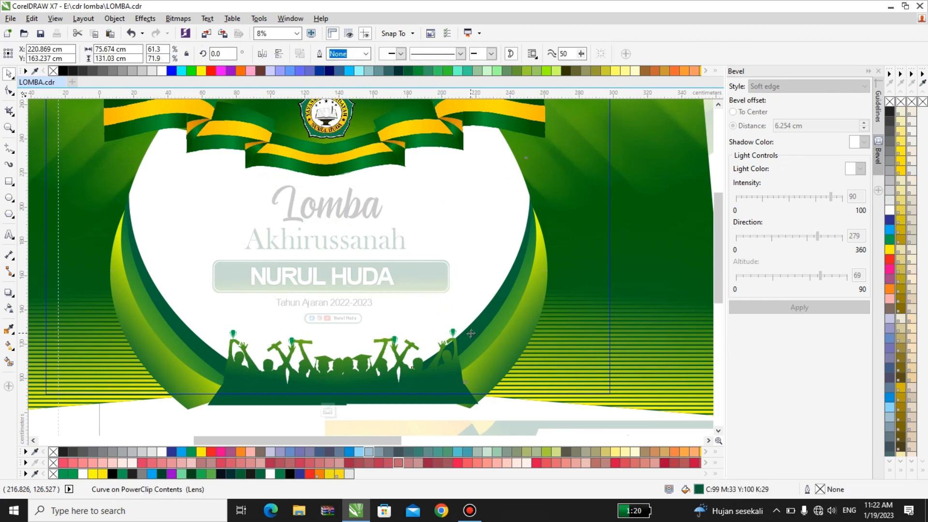
{"action": "left_click_drag", "start_coordinate": [471, 333], "coordinate": [472, 333]}
{"action": "left_click", "coordinate": [508, 348]}
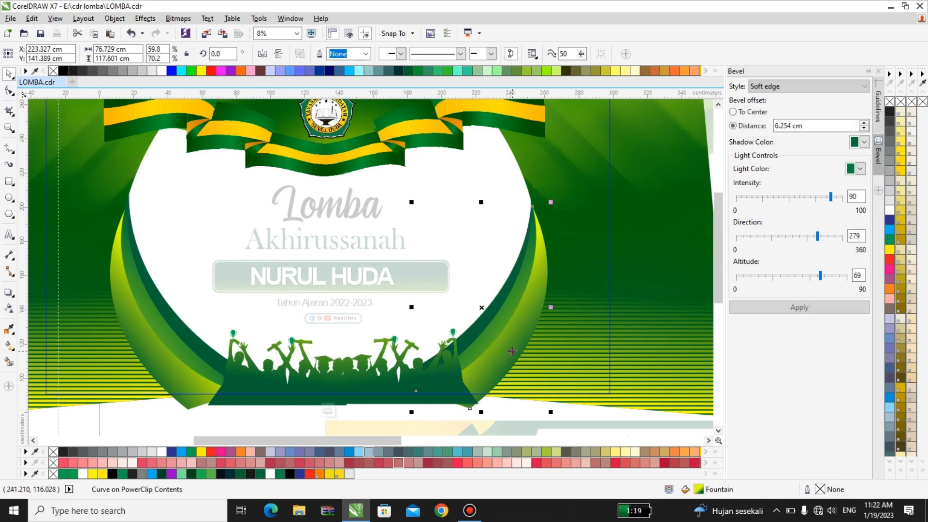
{"action": "scroll", "coordinate": [396, 331], "scroll_direction": "down", "scroll_amount": 2}
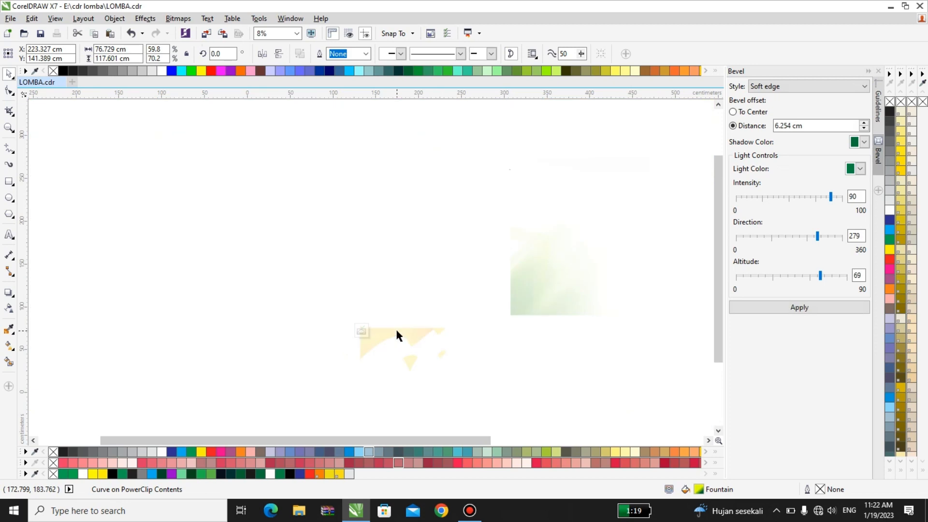
{"action": "scroll", "coordinate": [473, 263], "scroll_direction": "up", "scroll_amount": 2}
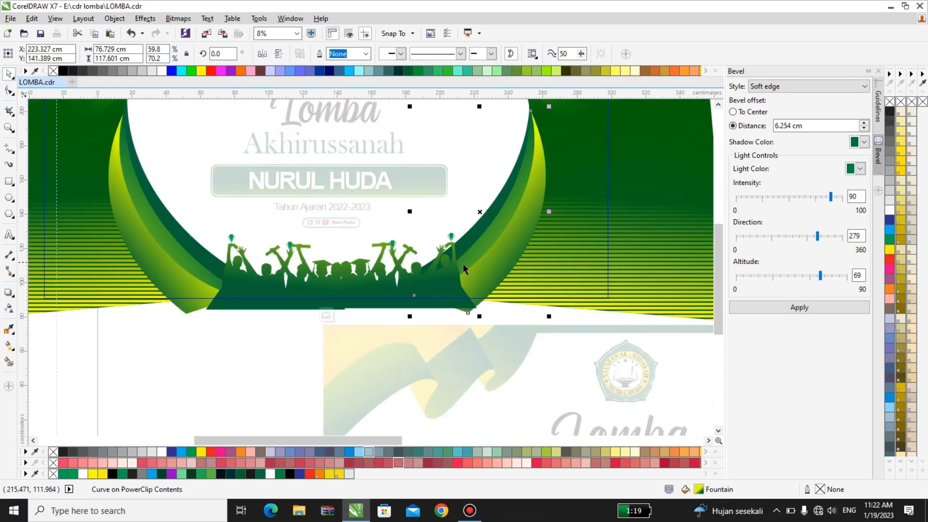
{"action": "left_click_drag", "start_coordinate": [486, 260], "coordinate": [514, 278]}
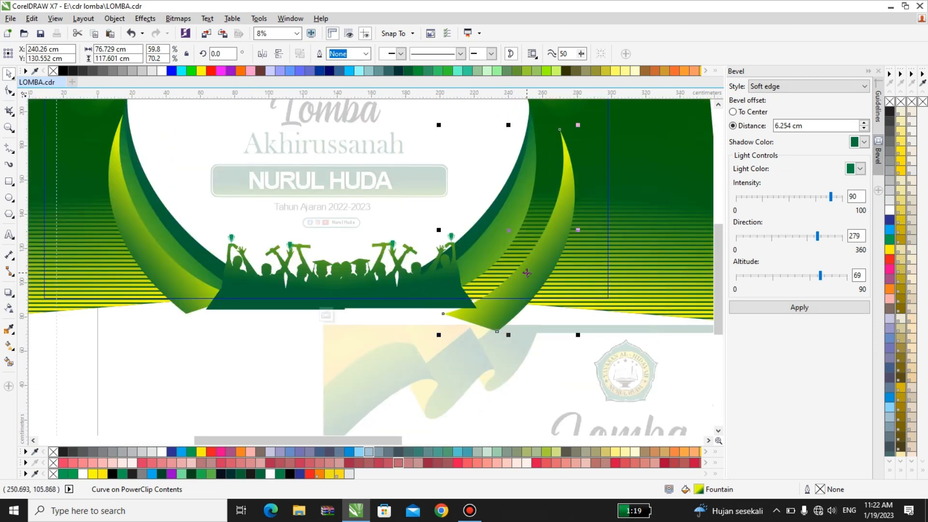
{"action": "key", "text": "ctrl+z"}
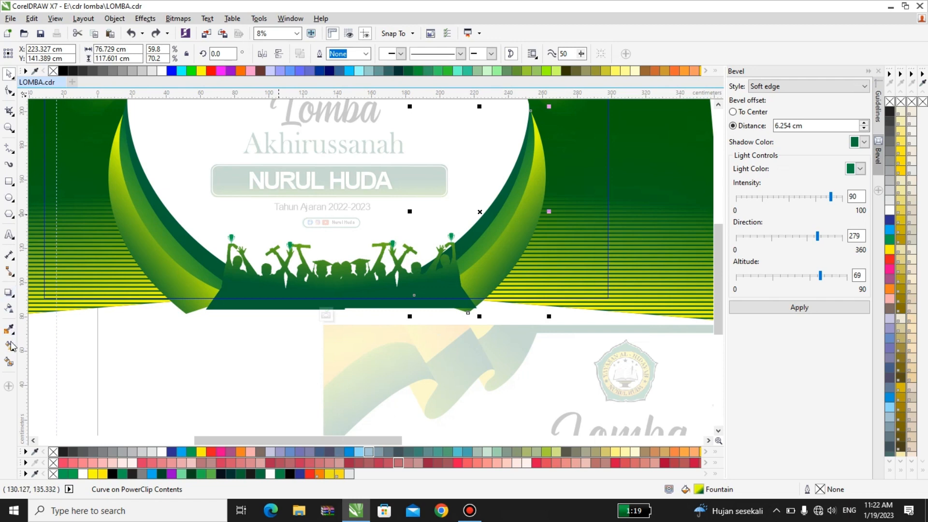
{"action": "left_click", "coordinate": [10, 345]}
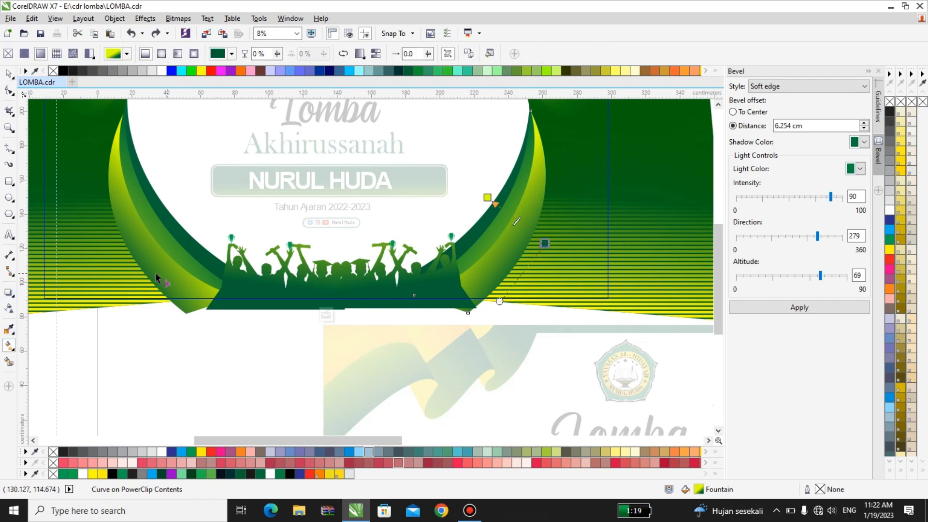
{"action": "key", "text": "space"}
Try moving both halves of the crowd silhouette down below the banner, and undo both moves
{"action": "left_click", "coordinate": [359, 279]}
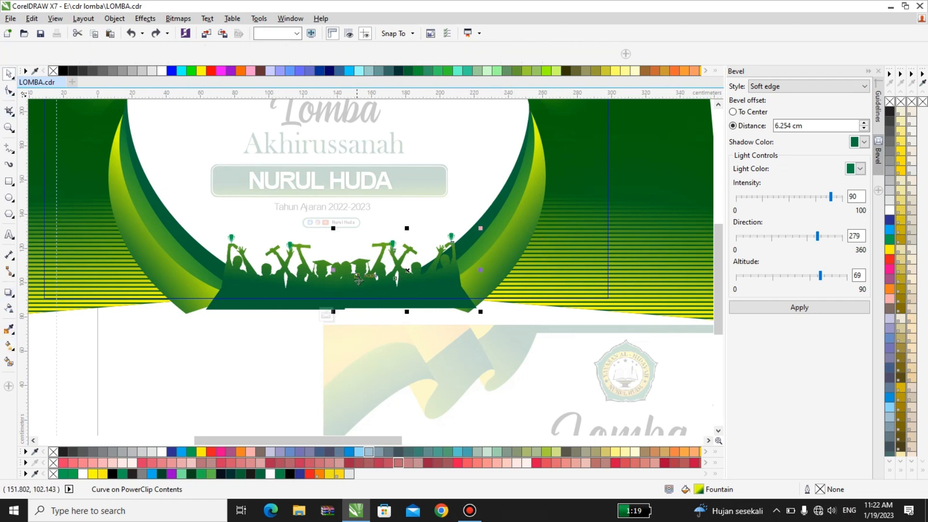
{"action": "left_click_drag", "start_coordinate": [359, 280], "coordinate": [364, 347]}
{"action": "left_click", "coordinate": [291, 274]}
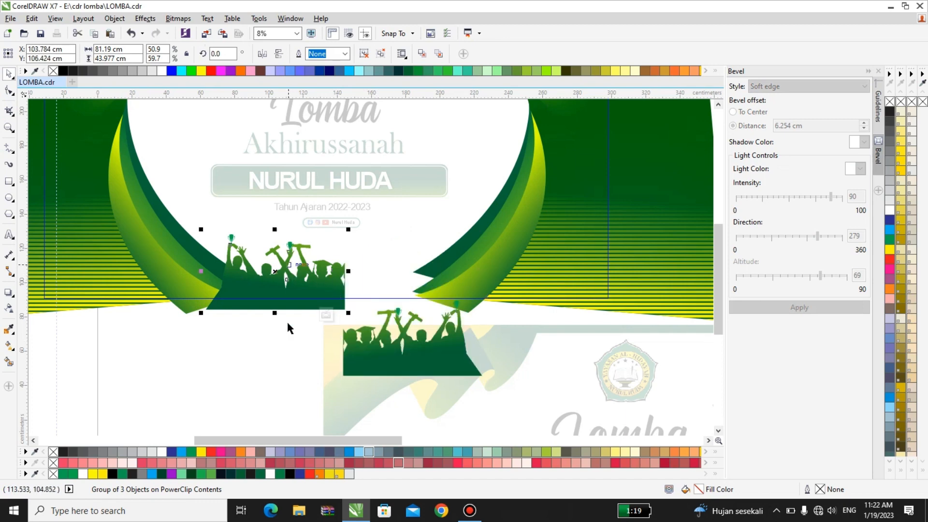
{"action": "left_click_drag", "start_coordinate": [287, 323], "coordinate": [287, 336]}
{"action": "left_click", "coordinate": [390, 338]}
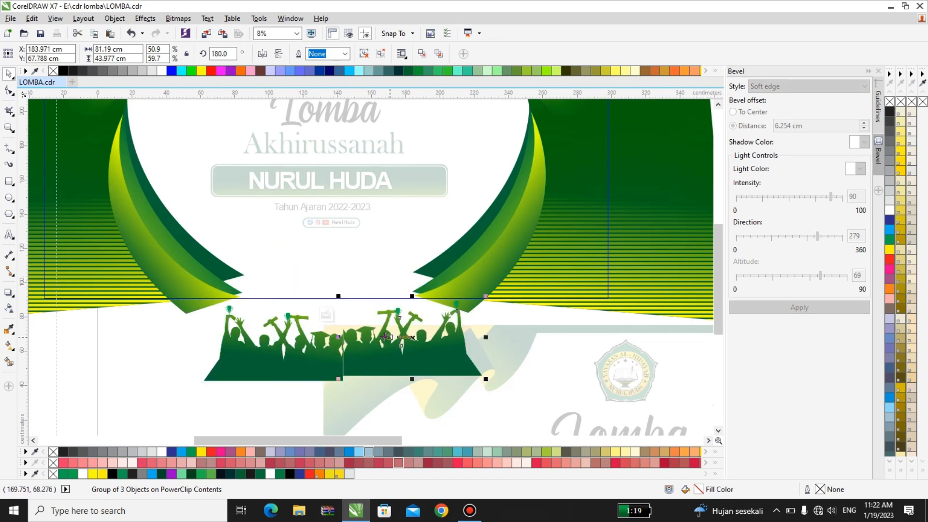
{"action": "key", "text": "ctrl+z"}
{"action": "key", "text": "ctrl+z"}
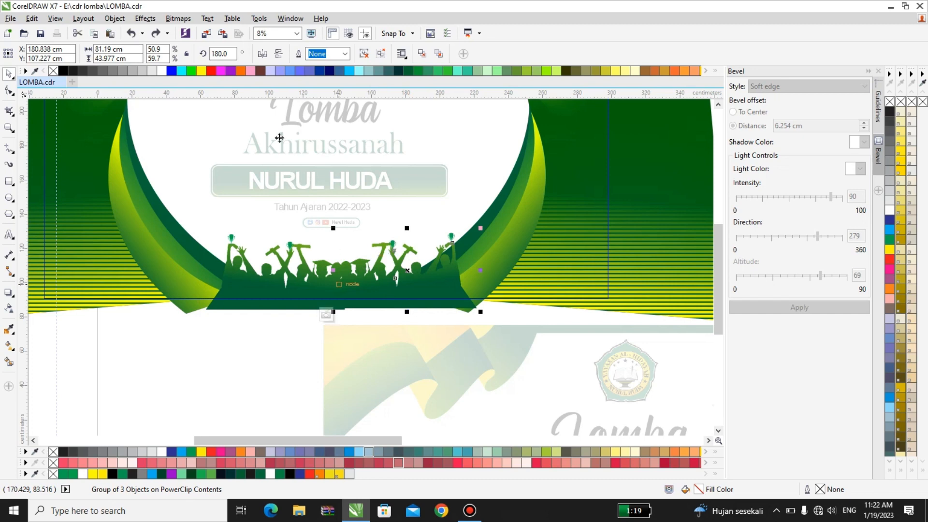
Try ungrouping the crowd silhouette's right half and moving its outermost trophy, and undo both changes
{"action": "left_click", "coordinate": [365, 54]}
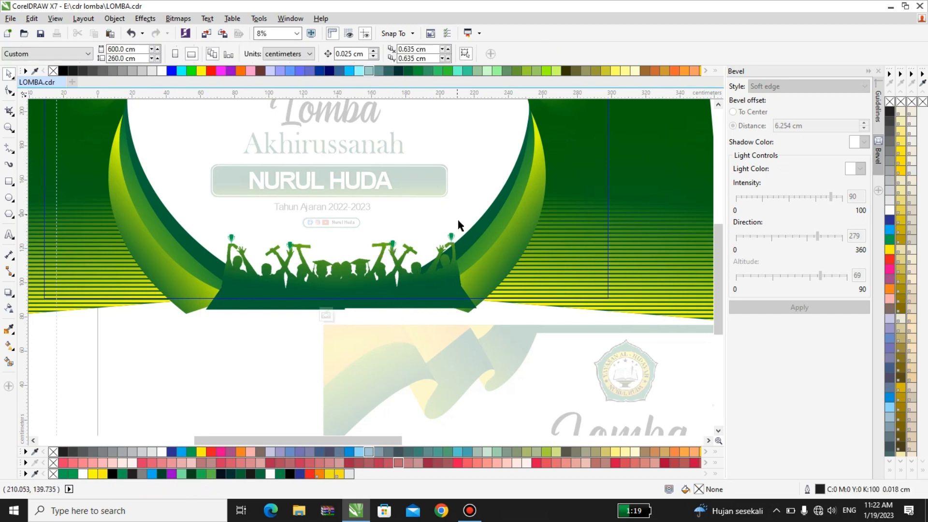
{"action": "left_click", "coordinate": [452, 236]}
{"action": "scroll", "coordinate": [452, 236], "scroll_direction": "up", "scroll_amount": 2}
{"action": "left_click_drag", "start_coordinate": [452, 236], "coordinate": [464, 208]}
{"action": "key", "text": "ctrl+z"}
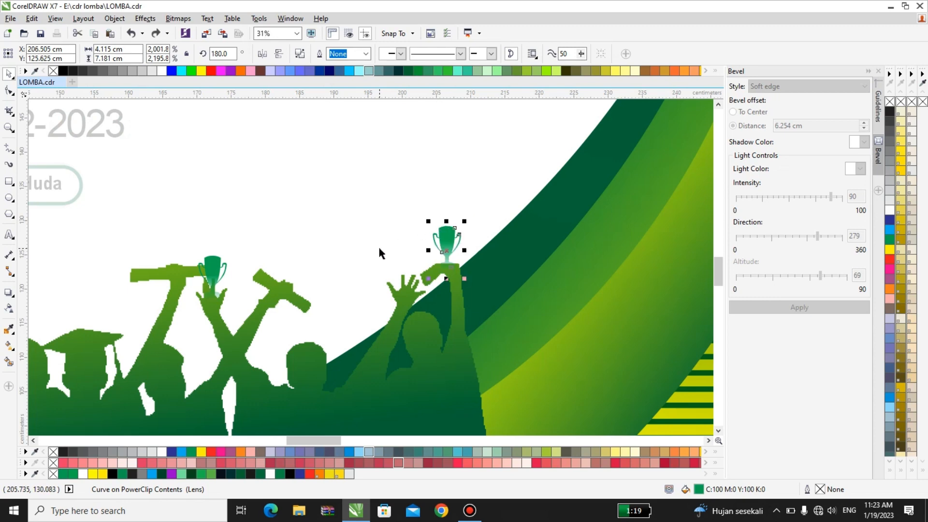
{"action": "left_click", "coordinate": [378, 245]}
{"action": "scroll", "coordinate": [381, 244], "scroll_direction": "down", "scroll_amount": 2}
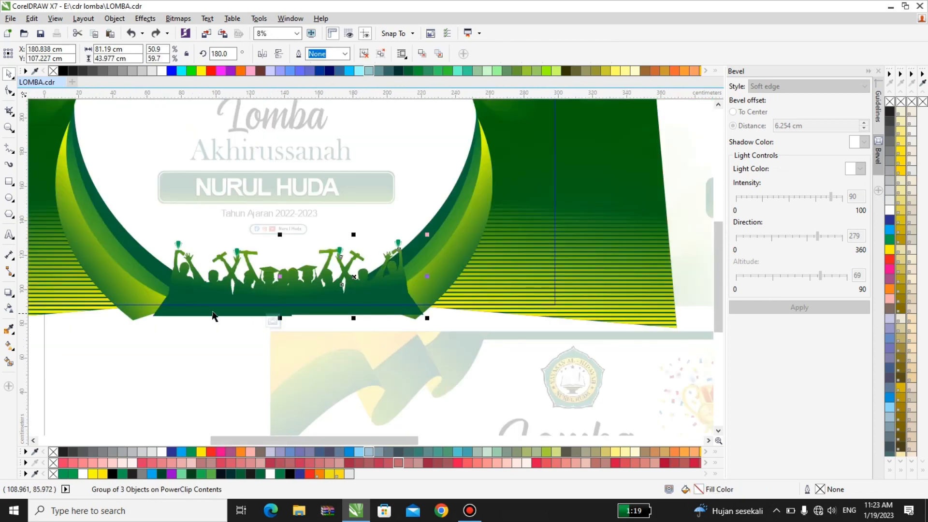
Ungroup the left and right halves of the crowd silhouette at the banner's base
{"action": "left_click", "coordinate": [189, 309]}
{"action": "scroll", "coordinate": [188, 309], "scroll_direction": "up", "scroll_amount": 1}
{"action": "left_click", "coordinate": [9, 90]}
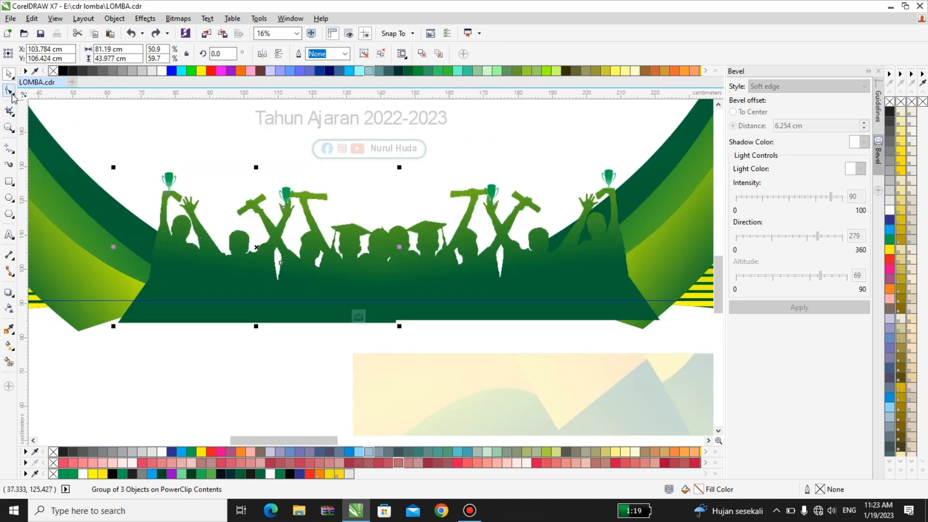
{"action": "left_click", "coordinate": [8, 73]}
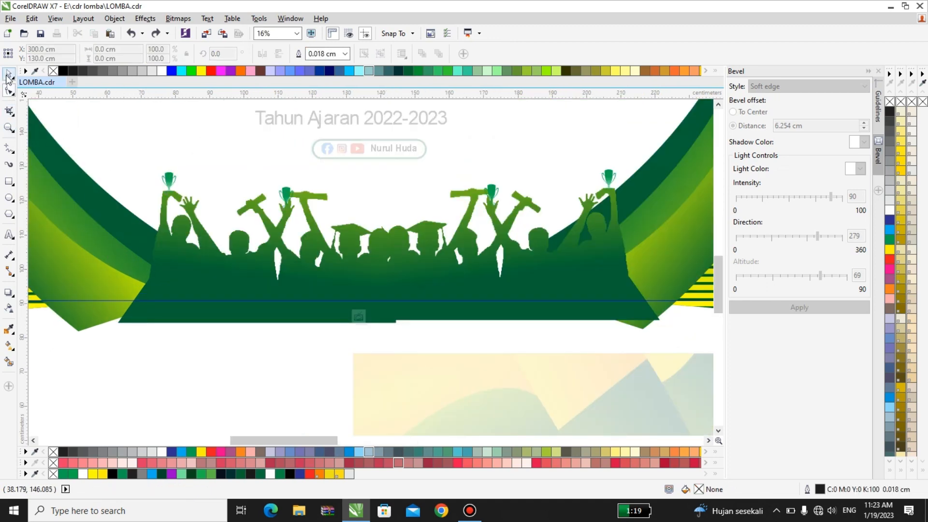
{"action": "left_click", "coordinate": [258, 263]}
{"action": "left_click", "coordinate": [364, 54]}
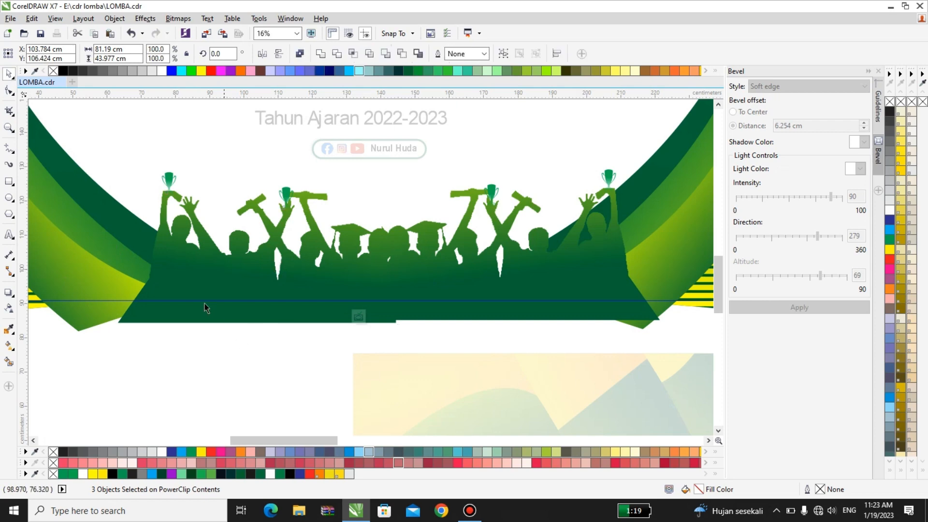
{"action": "left_click", "coordinate": [205, 306]}
{"action": "left_click", "coordinate": [556, 312]}
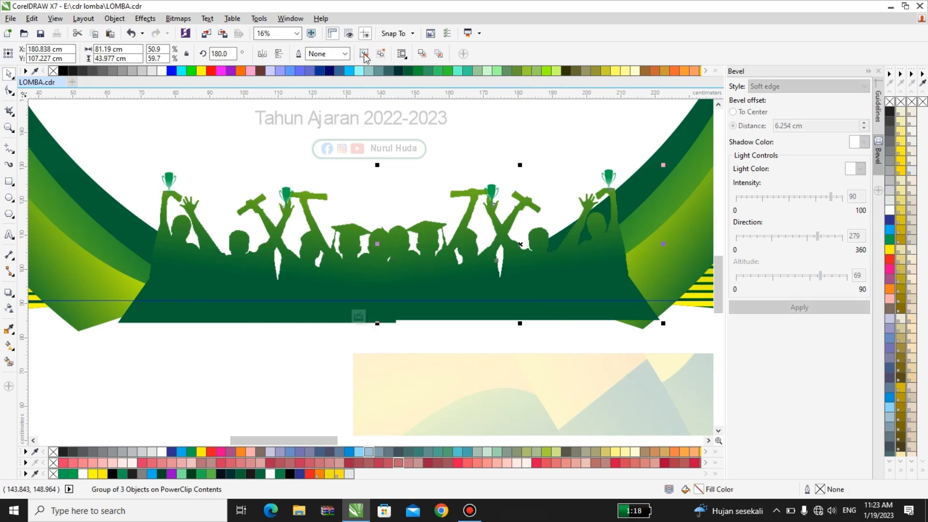
Pull the silhouette's outer lower corner nodes outward, widening the left half to about 90.5 cm and the right to about 88.1 cm
{"action": "left_click", "coordinate": [268, 318]}
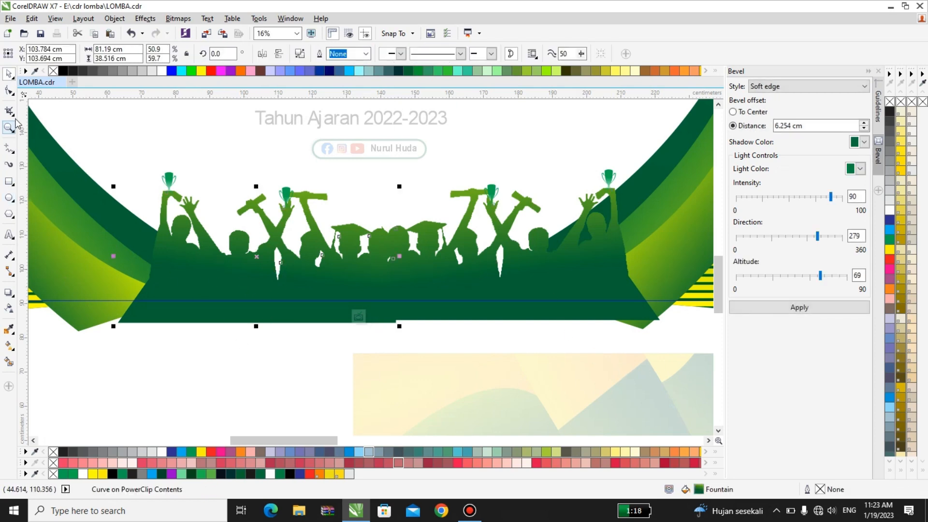
{"action": "left_click", "coordinate": [11, 92]}
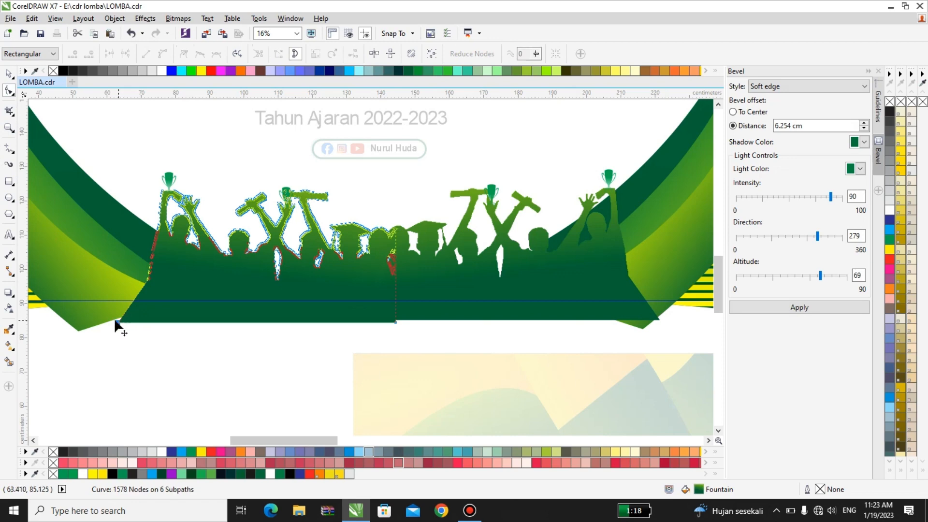
{"action": "left_click_drag", "start_coordinate": [118, 318], "coordinate": [98, 318]}
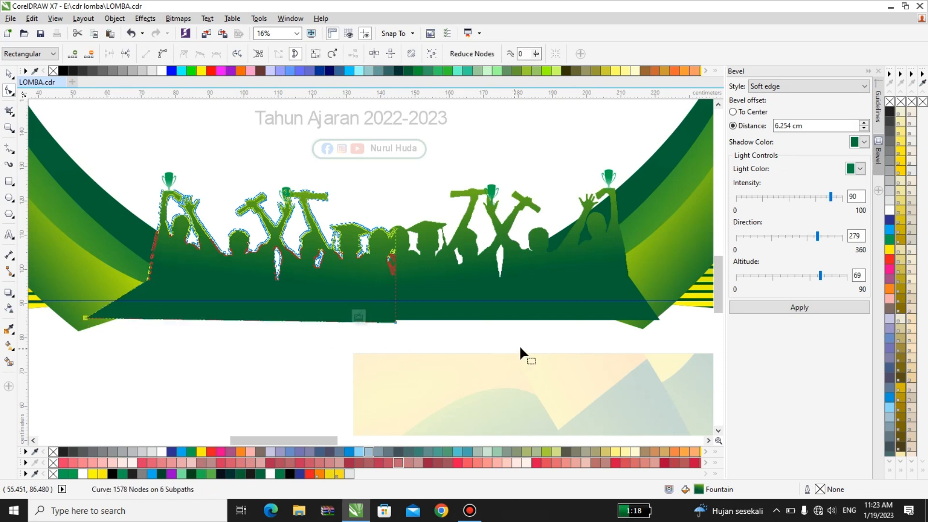
{"action": "left_click_drag", "start_coordinate": [658, 320], "coordinate": [683, 322]}
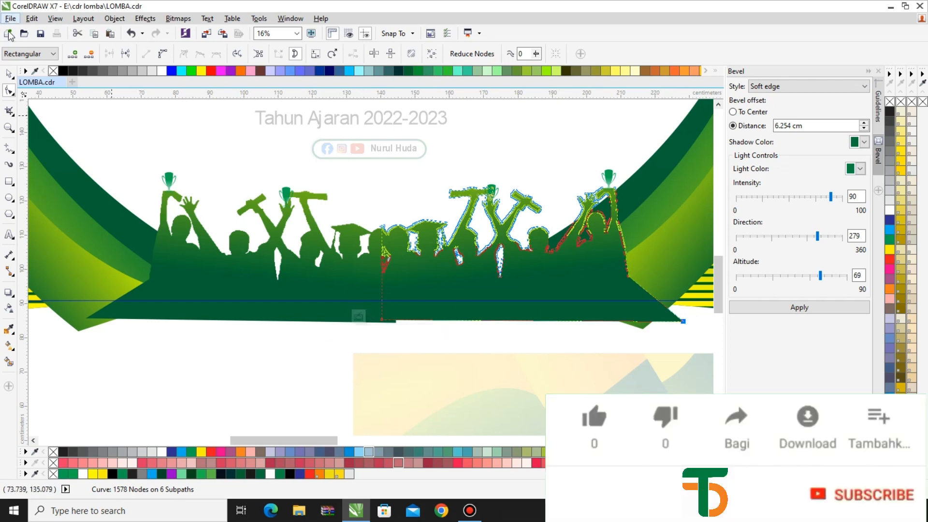
{"action": "left_click", "coordinate": [8, 75]}
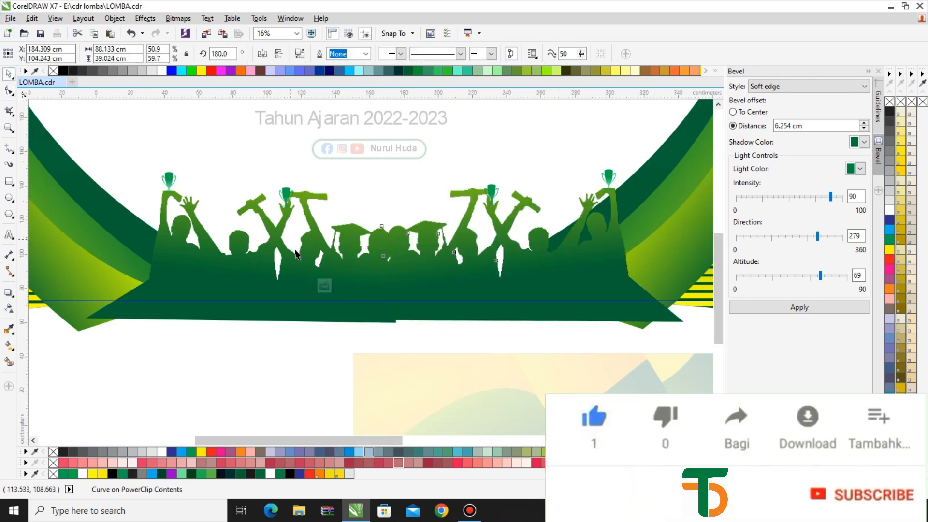
Finish editing the banner's PowerClip to check the clipped crowd silhouette, and reopen its contents for editing
{"action": "scroll", "coordinate": [309, 289], "scroll_direction": "down", "scroll_amount": 1}
{"action": "scroll", "coordinate": [308, 289], "scroll_direction": "down", "scroll_amount": 1}
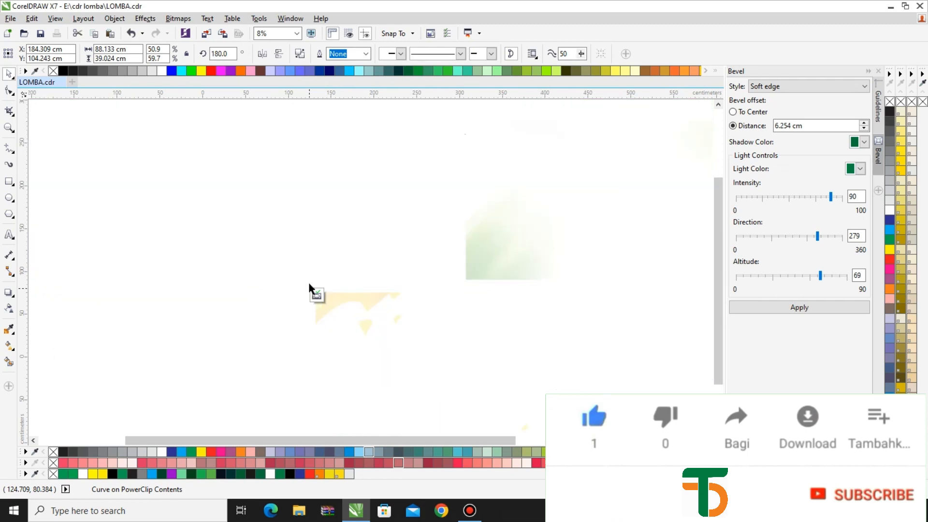
{"action": "left_click", "coordinate": [321, 295]}
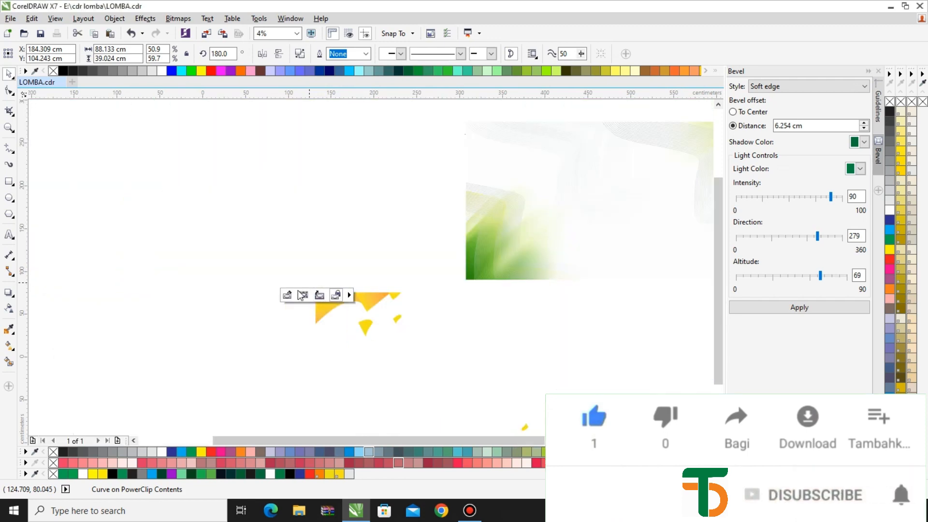
{"action": "scroll", "coordinate": [285, 274], "scroll_direction": "up", "scroll_amount": 1}
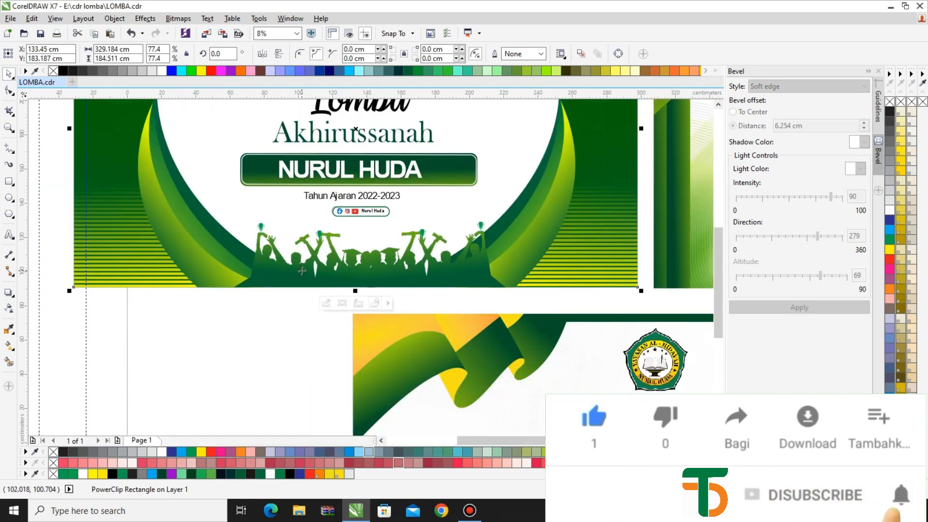
{"action": "double_click", "coordinate": [289, 270]}
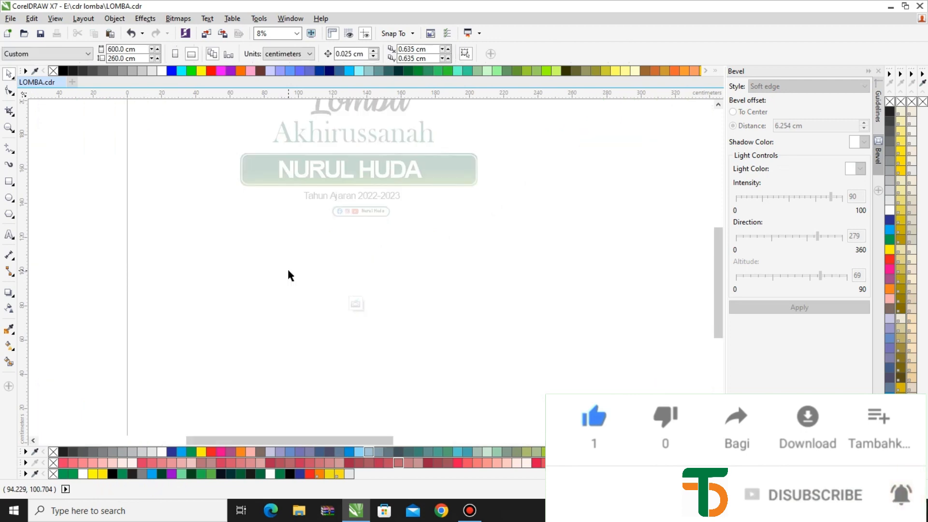
Select all six objects of the crowd silhouette, including the trophies, and group them
{"action": "left_click", "coordinate": [289, 270]}
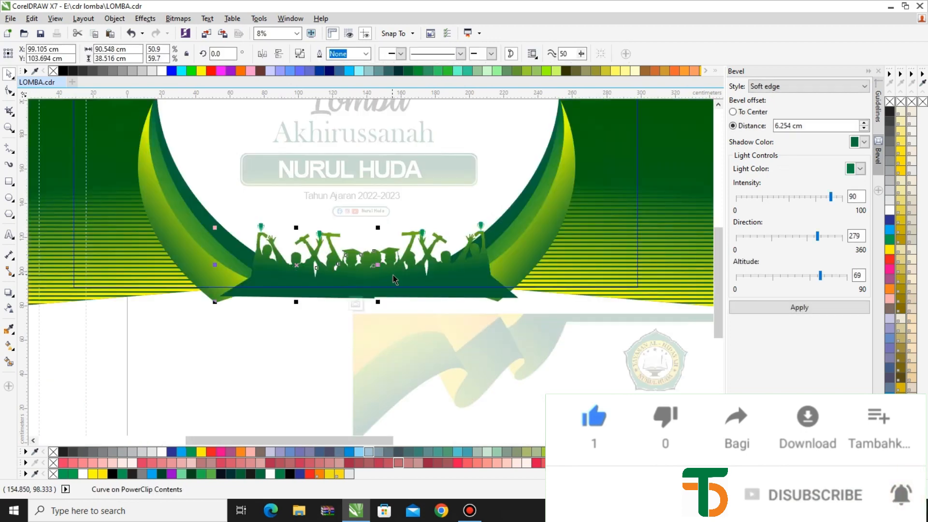
{"action": "left_click_drag", "start_coordinate": [171, 348], "coordinate": [652, 204]}
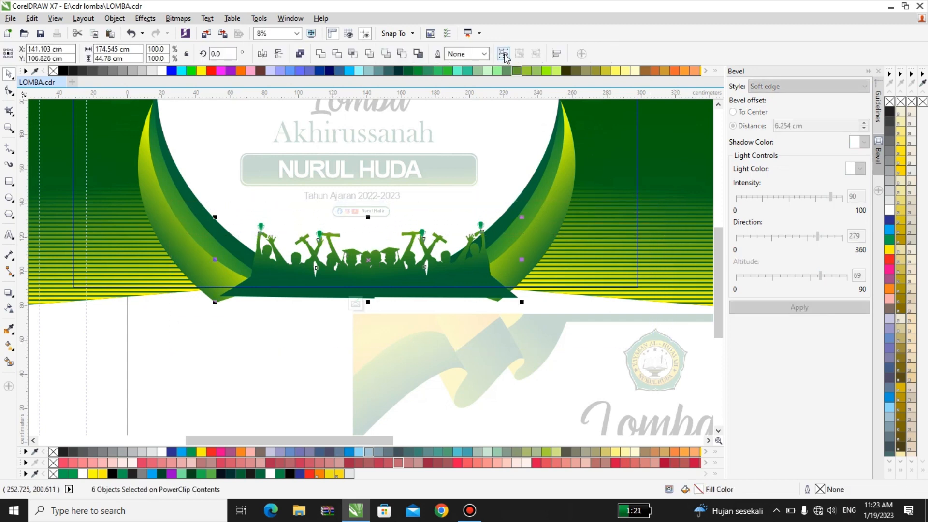
{"action": "left_click", "coordinate": [503, 53]}
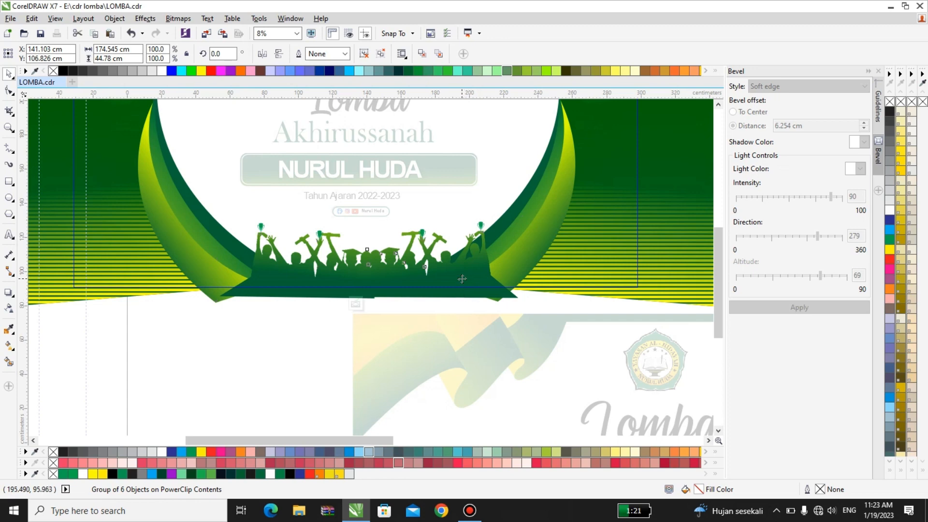
Move the grouped crowd silhouette horizontally left to about X 134.3 cm, and finish editing the PowerClip contents
{"action": "left_click", "coordinate": [462, 279], "text": "ctrl"}
{"action": "left_click", "coordinate": [392, 263]}
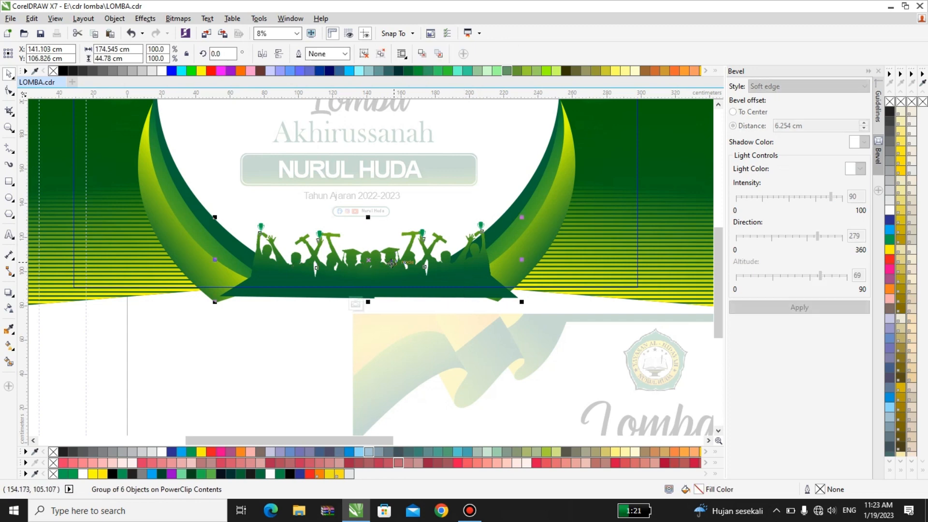
{"action": "left_click_drag", "start_coordinate": [389, 263], "coordinate": [382, 262]}
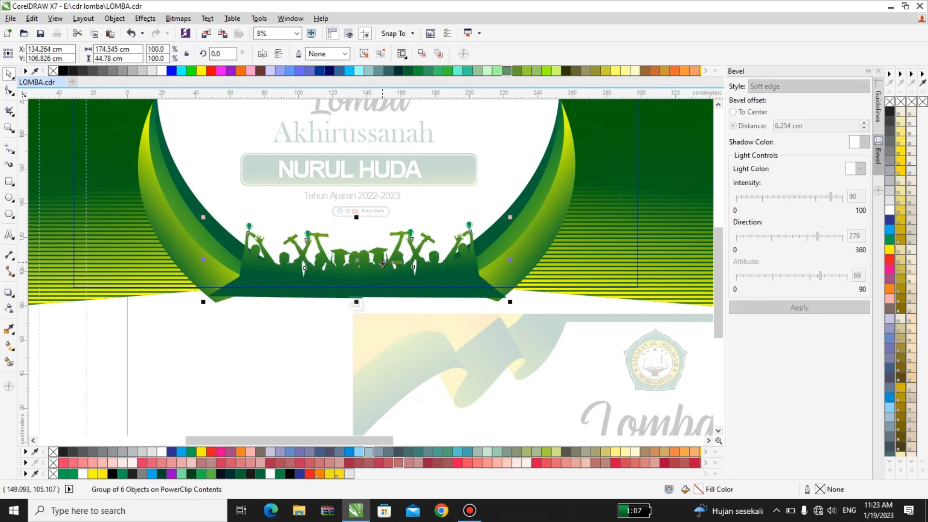
{"action": "scroll", "coordinate": [382, 263], "scroll_direction": "up", "scroll_amount": 1}
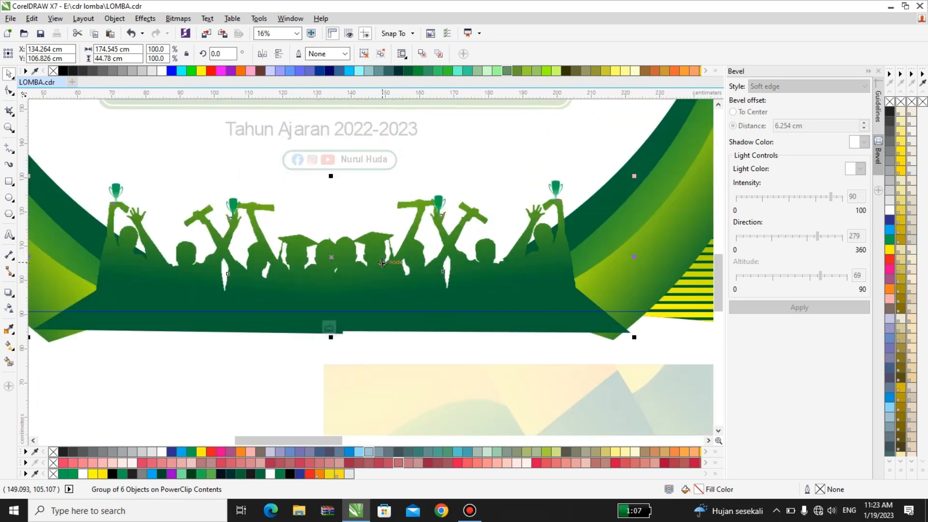
{"action": "scroll", "coordinate": [382, 262], "scroll_direction": "down", "scroll_amount": 1}
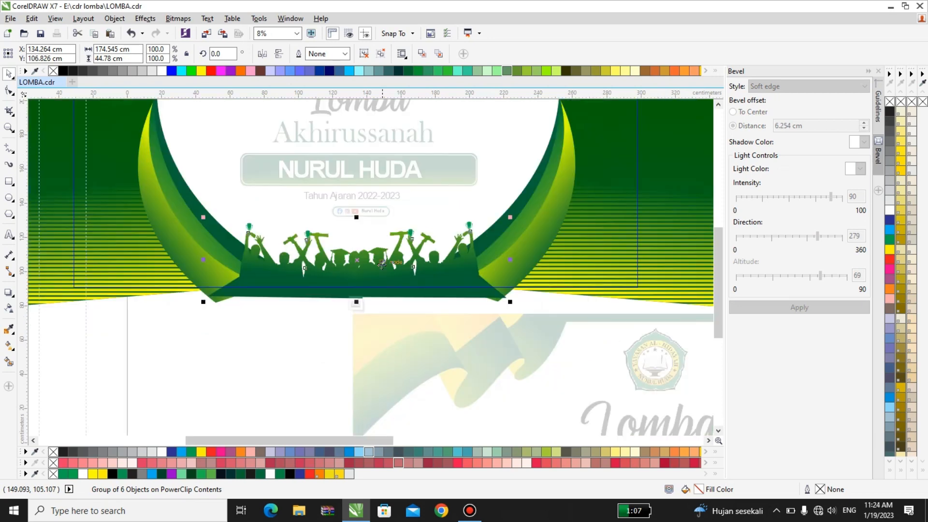
{"action": "left_click", "coordinate": [358, 304]}
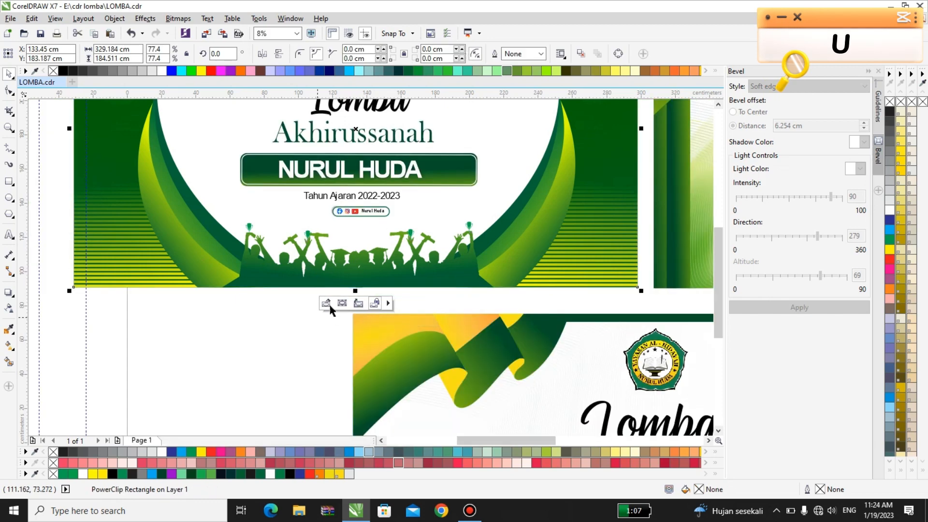
Reopen the first banner's PowerClip contents and ungroup the crowd silhouette
{"action": "double_click", "coordinate": [454, 272]}
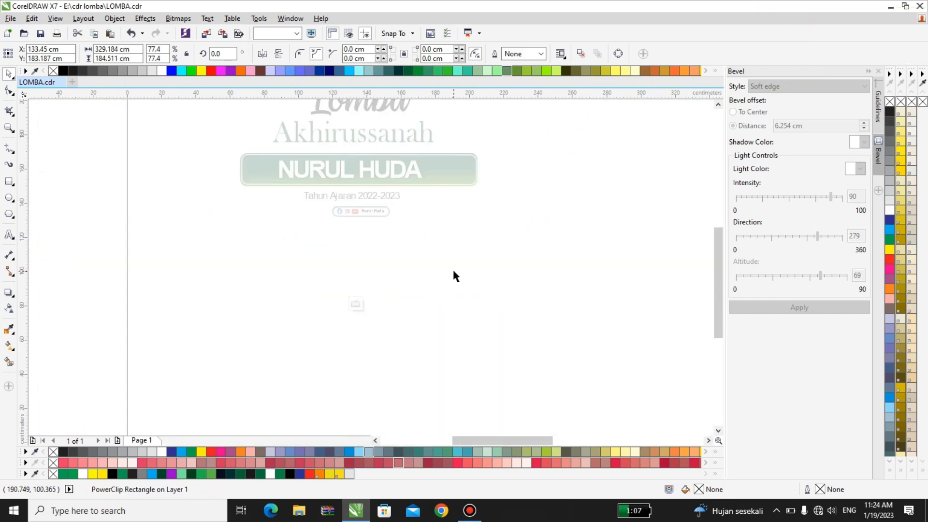
{"action": "scroll", "coordinate": [466, 286], "scroll_direction": "up", "scroll_amount": 1}
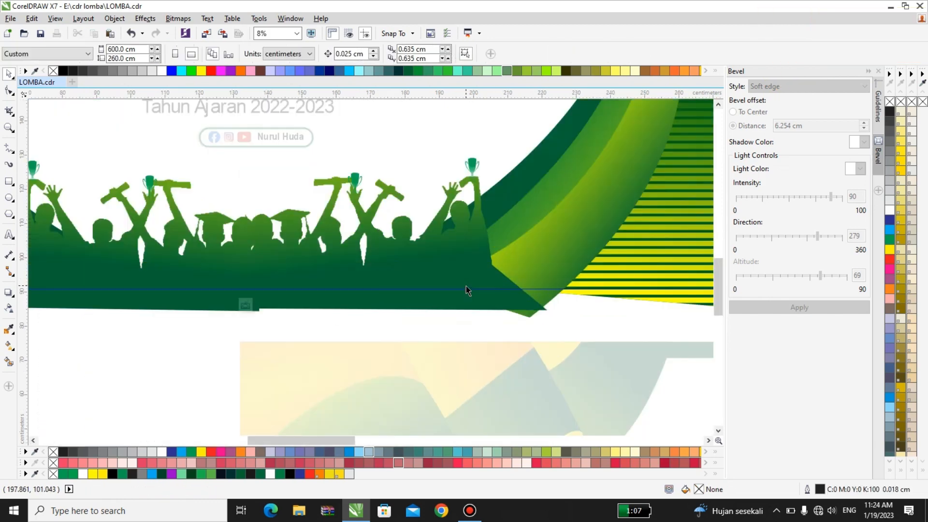
{"action": "left_click", "coordinate": [466, 286]}
{"action": "left_click", "coordinate": [10, 90]}
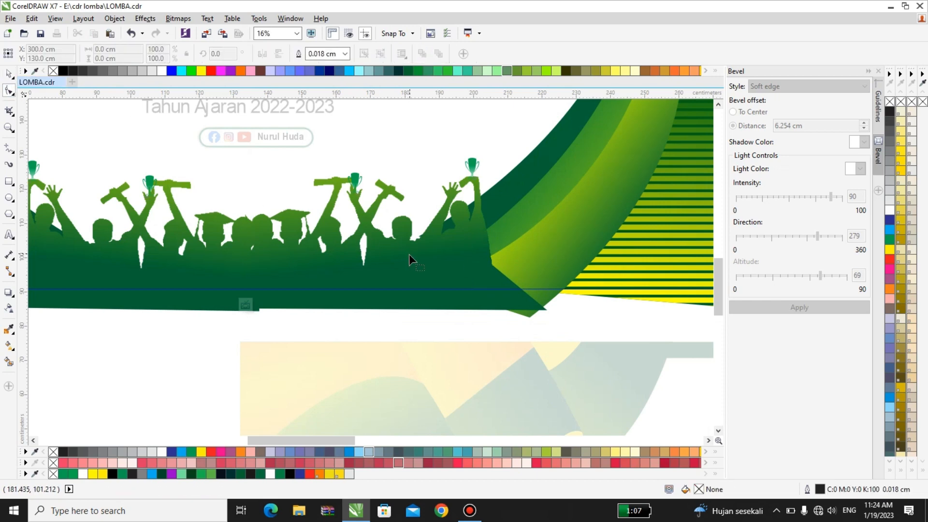
{"action": "left_click", "coordinate": [9, 73]}
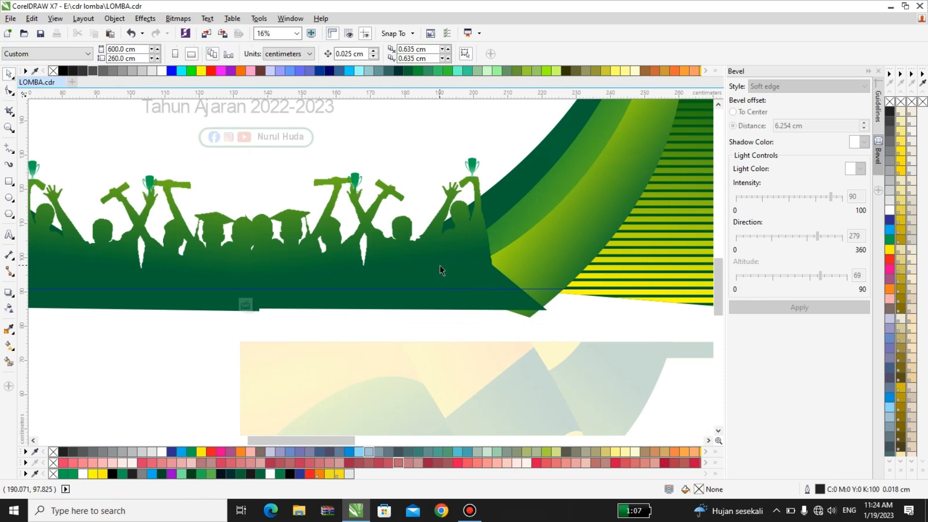
{"action": "left_click", "coordinate": [440, 269]}
{"action": "key", "text": "ctrl+u"}
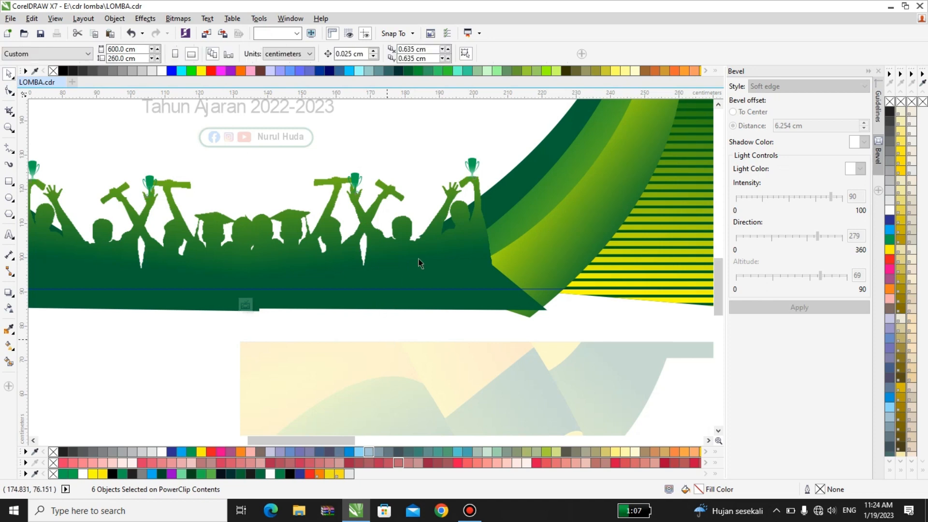
Move the right silhouette half's outer side node down to about X 205.9, Y 96.5 cm, and finish editing the PowerClip
{"action": "left_click", "coordinate": [418, 261]}
{"action": "left_click", "coordinate": [10, 90]}
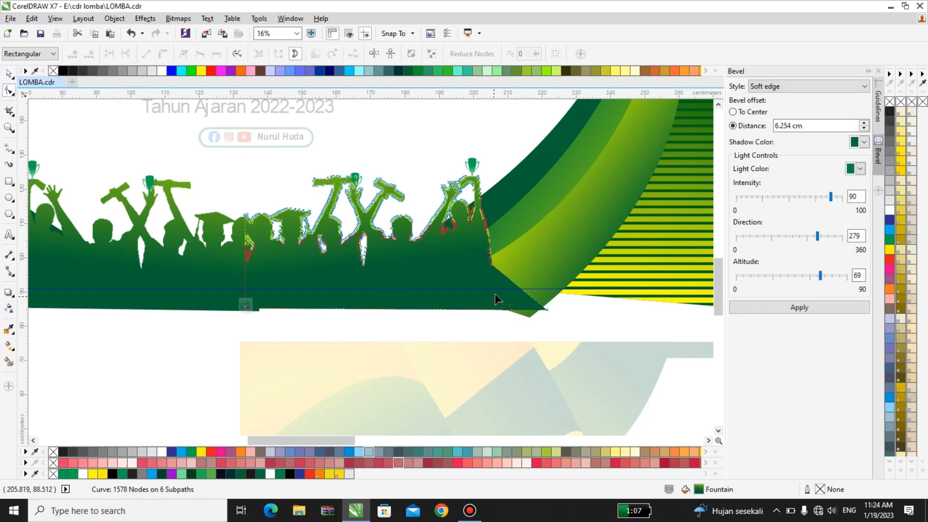
{"action": "scroll", "coordinate": [495, 294], "scroll_direction": "up", "scroll_amount": 4}
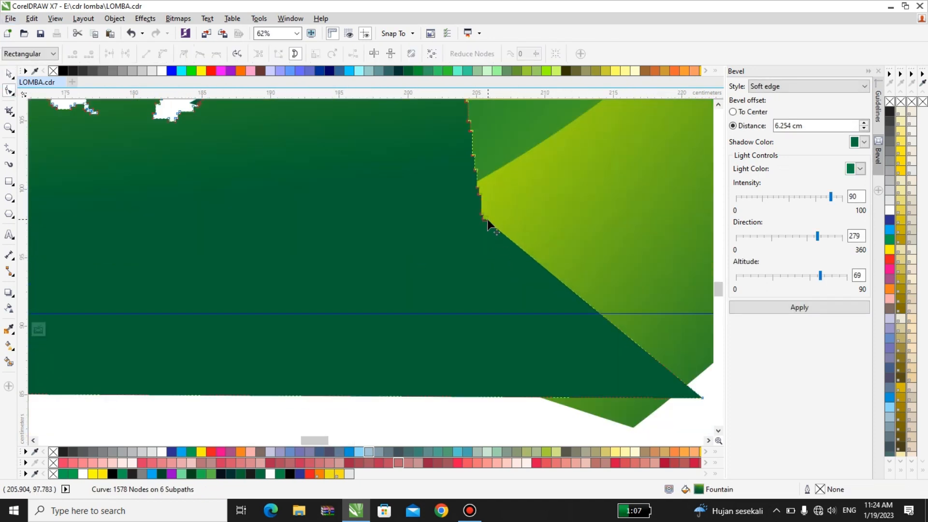
{"action": "left_click_drag", "start_coordinate": [487, 219], "coordinate": [488, 237]}
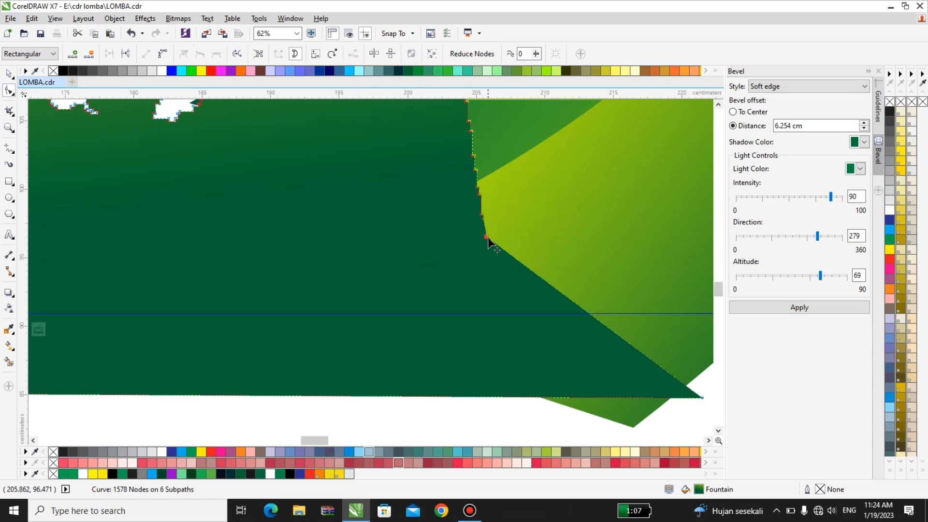
{"action": "scroll", "coordinate": [488, 237], "scroll_direction": "down", "scroll_amount": 4}
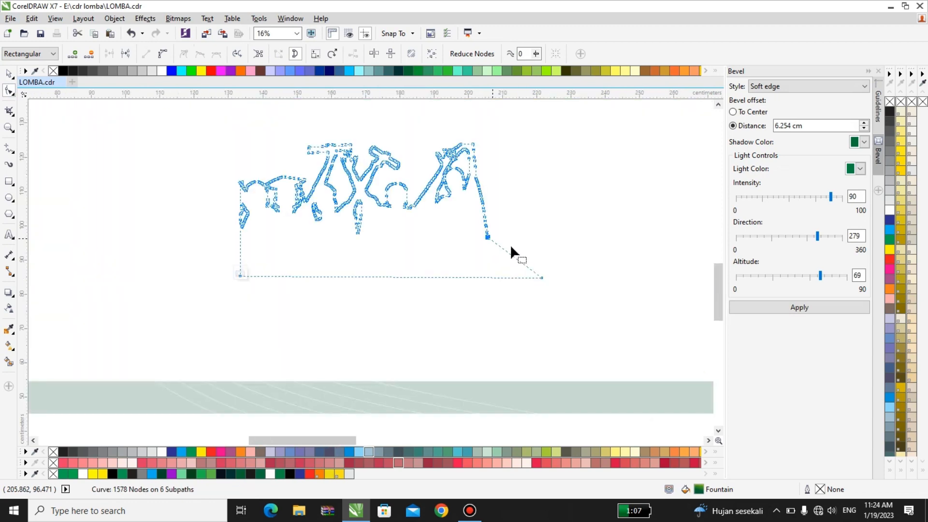
{"action": "left_click", "coordinate": [241, 272]}
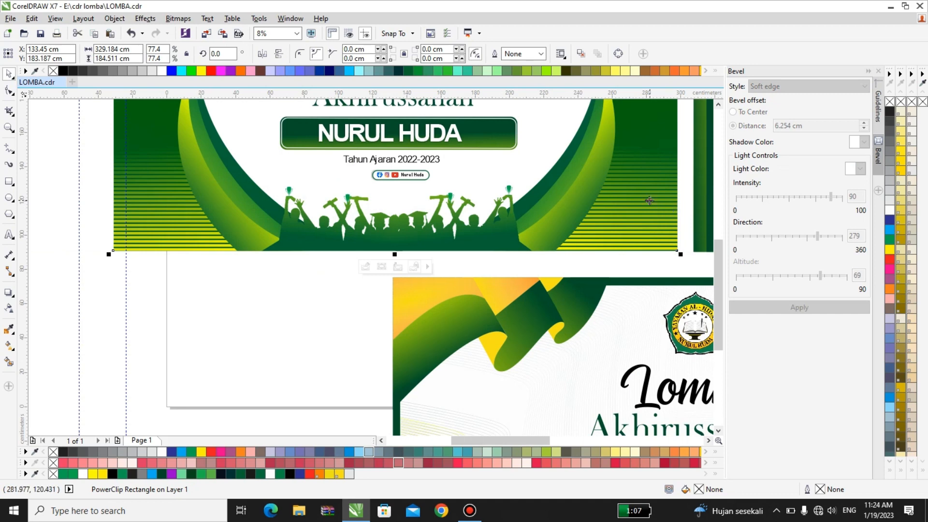
Examine the banner's front objects: the social media icons, the Lomba and Akhirussanah titles, and the NURUL HUDA text on its label
{"action": "scroll", "coordinate": [318, 228], "scroll_direction": "down", "scroll_amount": 1}
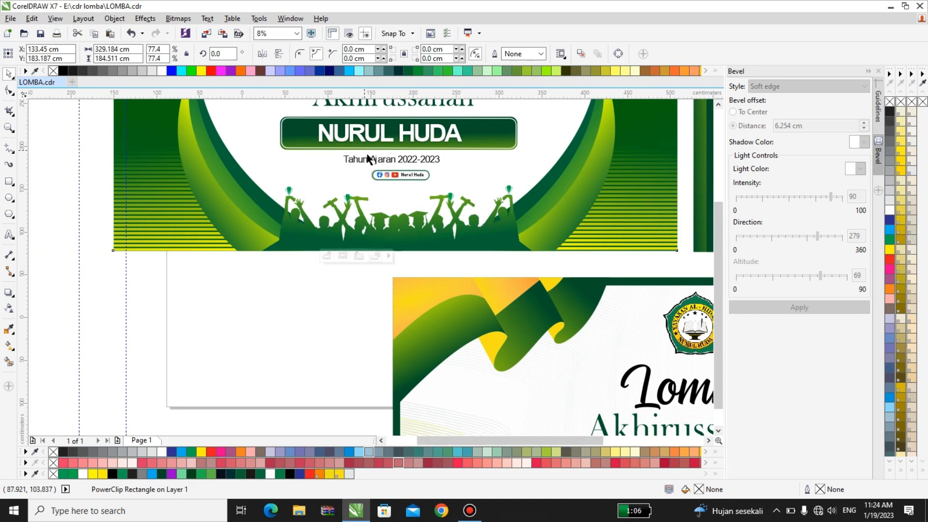
{"action": "left_click_drag", "start_coordinate": [295, 263], "coordinate": [367, 112]}
{"action": "scroll", "coordinate": [367, 203], "scroll_direction": "up", "scroll_amount": 1}
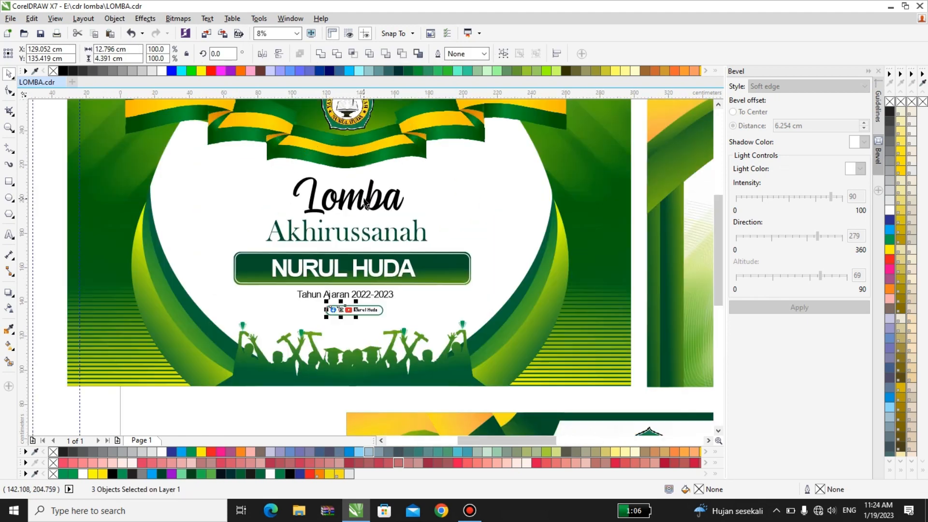
{"action": "left_click", "coordinate": [367, 205]}
{"action": "left_click", "coordinate": [368, 237]}
{"action": "left_click", "coordinate": [371, 269]}
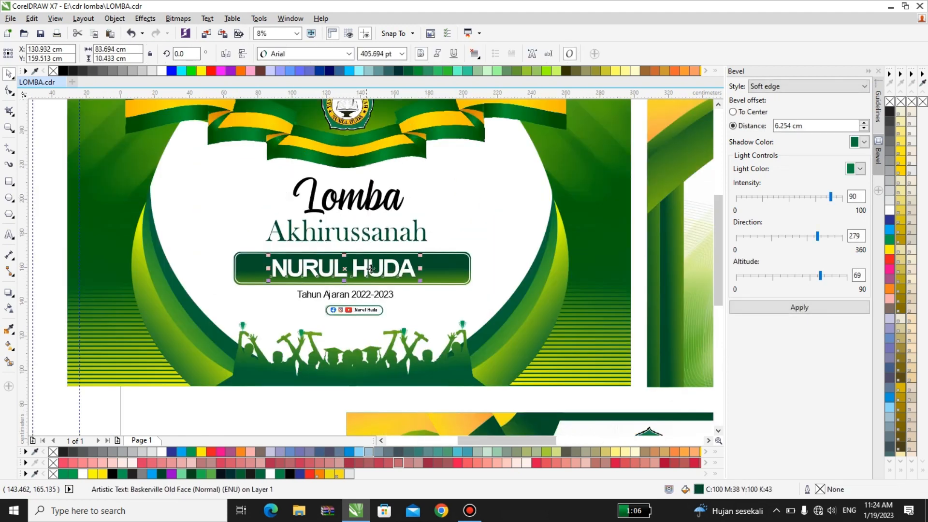
{"action": "scroll", "coordinate": [360, 294], "scroll_direction": "up", "scroll_amount": 1}
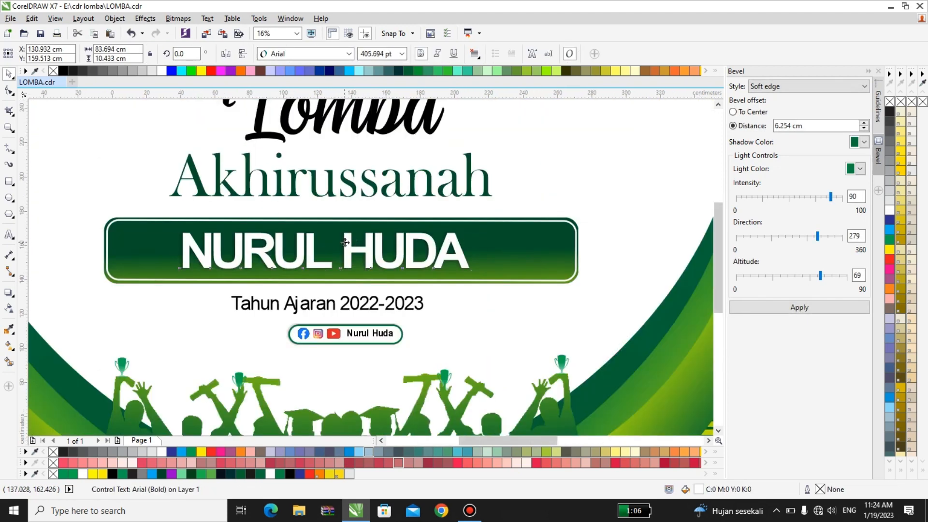
{"action": "scroll", "coordinate": [348, 241], "scroll_direction": "down", "scroll_amount": 1}
{"action": "scroll", "coordinate": [449, 241], "scroll_direction": "up", "scroll_amount": 2}
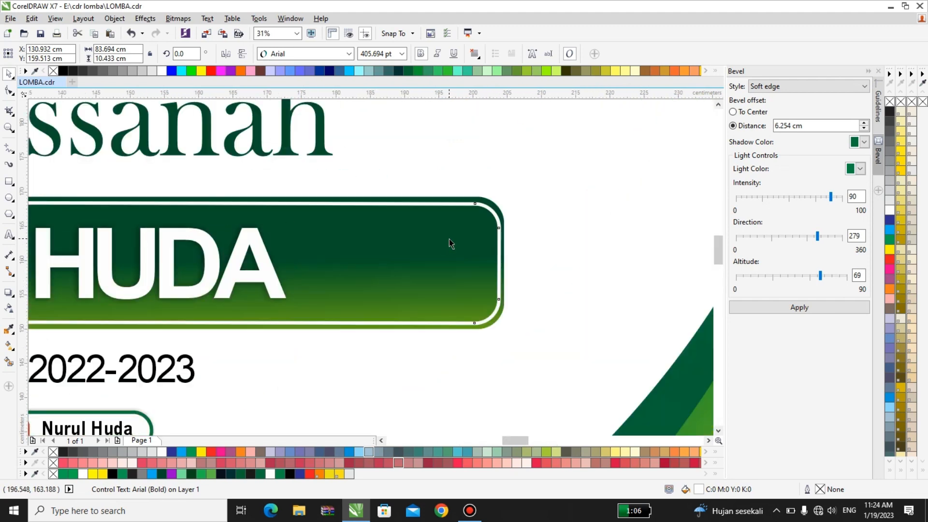
Rotate the white outline frame inside the green NURUL HUDA label to about 0.48 degrees
{"action": "double_click", "coordinate": [450, 241]}
{"action": "left_click_drag", "start_coordinate": [503, 200], "coordinate": [503, 191]}
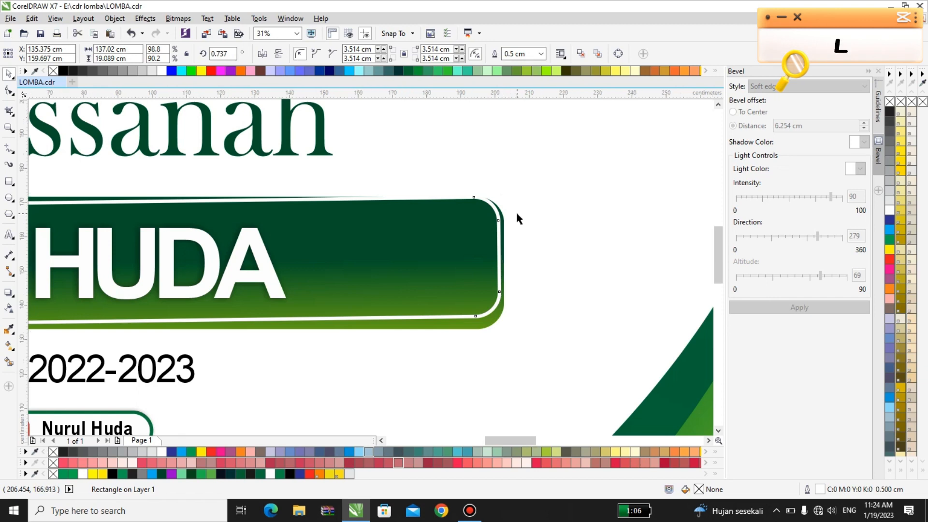
{"action": "scroll", "coordinate": [515, 210], "scroll_direction": "down", "scroll_amount": 1}
{"action": "left_click_drag", "start_coordinate": [509, 203], "coordinate": [510, 206]}
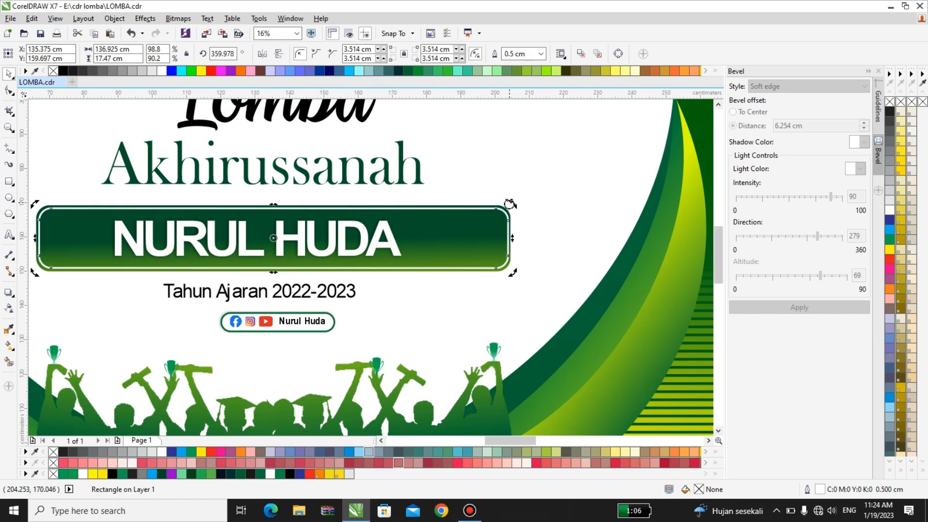
{"action": "left_click_drag", "start_coordinate": [512, 207], "coordinate": [514, 203]}
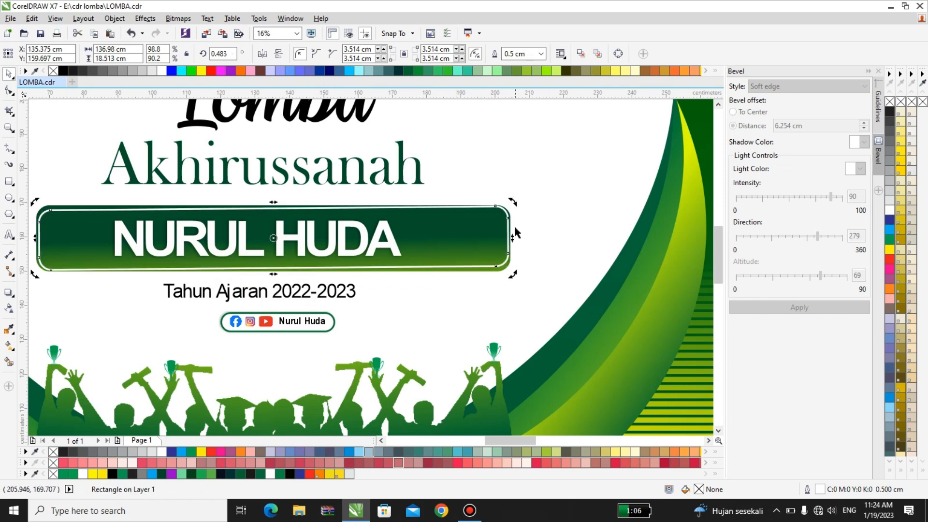
Open the PowerClip contents of the second banner, with the orange and green ribbons, for editing
{"action": "scroll", "coordinate": [404, 289], "scroll_direction": "down", "scroll_amount": 1}
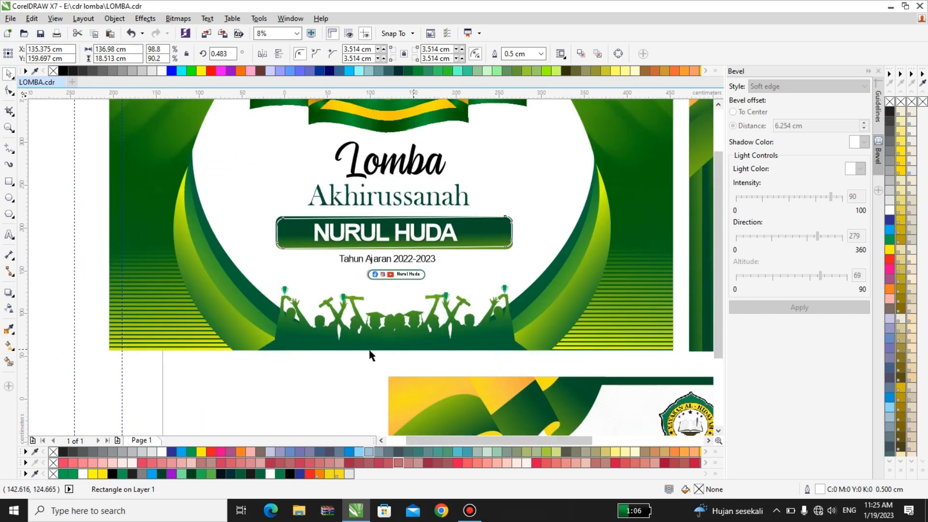
{"action": "scroll", "coordinate": [370, 355], "scroll_direction": "down", "scroll_amount": 1}
{"action": "scroll", "coordinate": [331, 326], "scroll_direction": "down", "scroll_amount": 1}
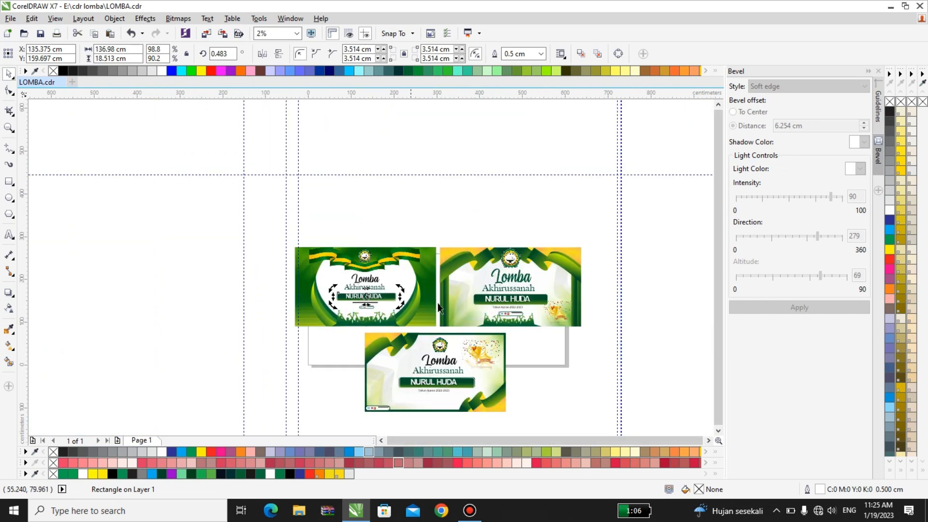
{"action": "scroll", "coordinate": [546, 298], "scroll_direction": "up", "scroll_amount": 2}
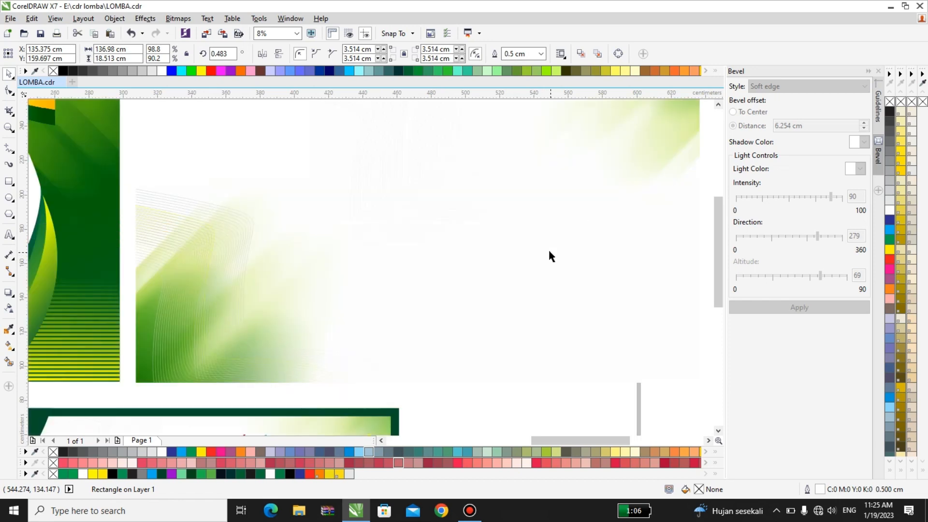
{"action": "scroll", "coordinate": [408, 290], "scroll_direction": "down", "scroll_amount": 1}
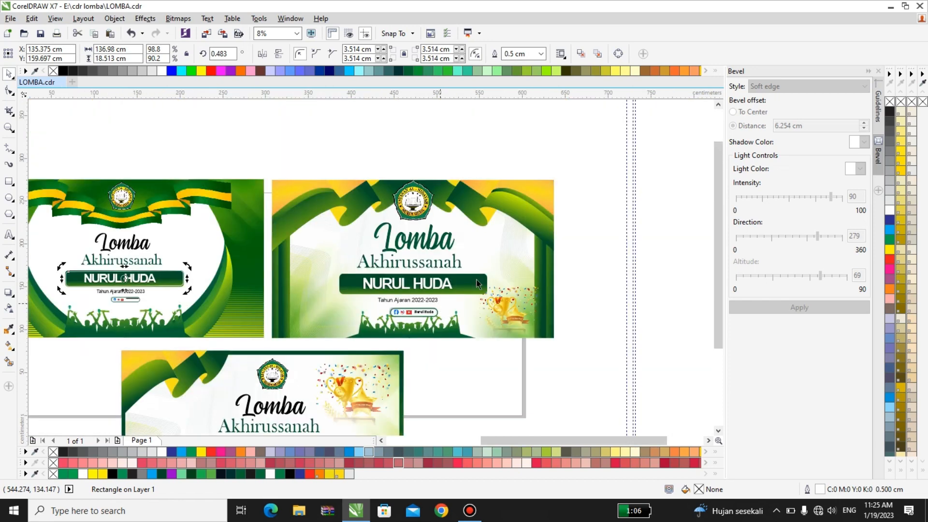
{"action": "left_click", "coordinate": [520, 246]}
{"action": "key", "text": "Delete"}
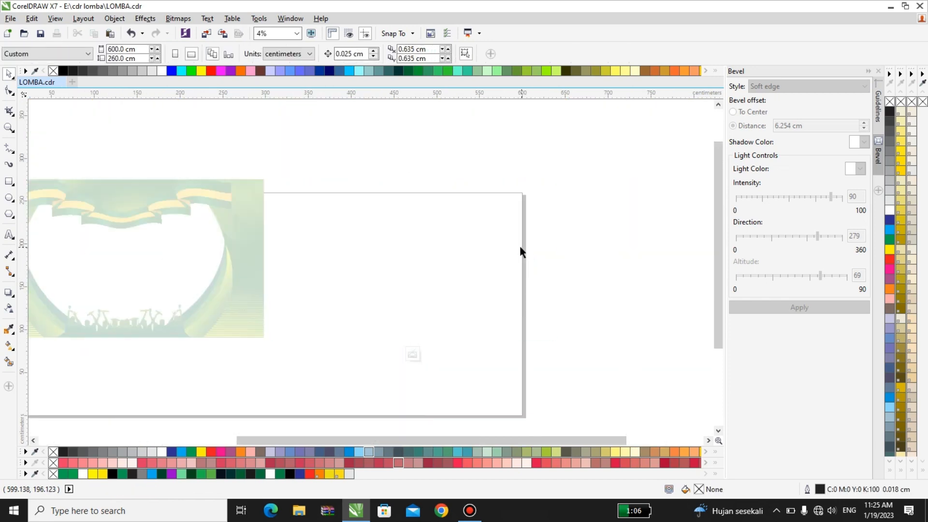
{"action": "key", "text": "ctrl+z"}
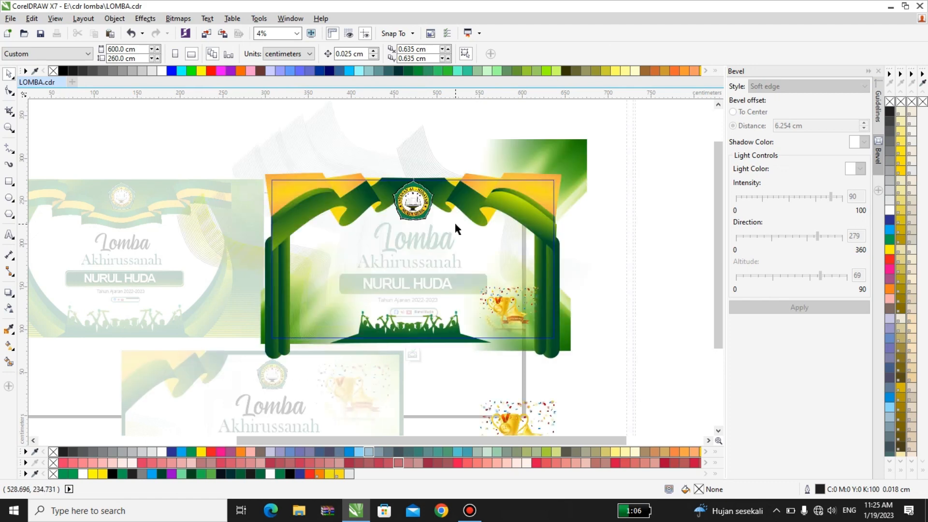
{"action": "scroll", "coordinate": [488, 185], "scroll_direction": "up", "scroll_amount": 1}
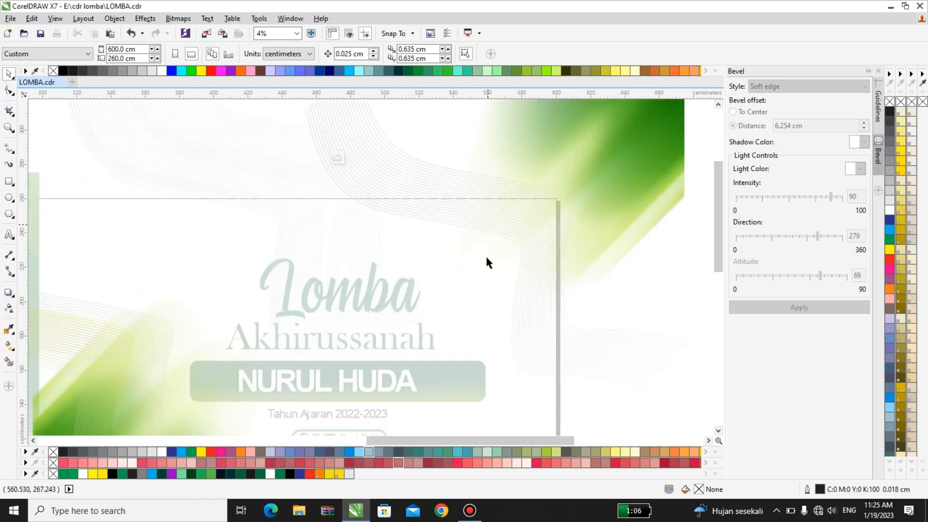
Try moving the grey wavy-line blend group behind the ribbons, and undo the moves
{"action": "left_click", "coordinate": [362, 145]}
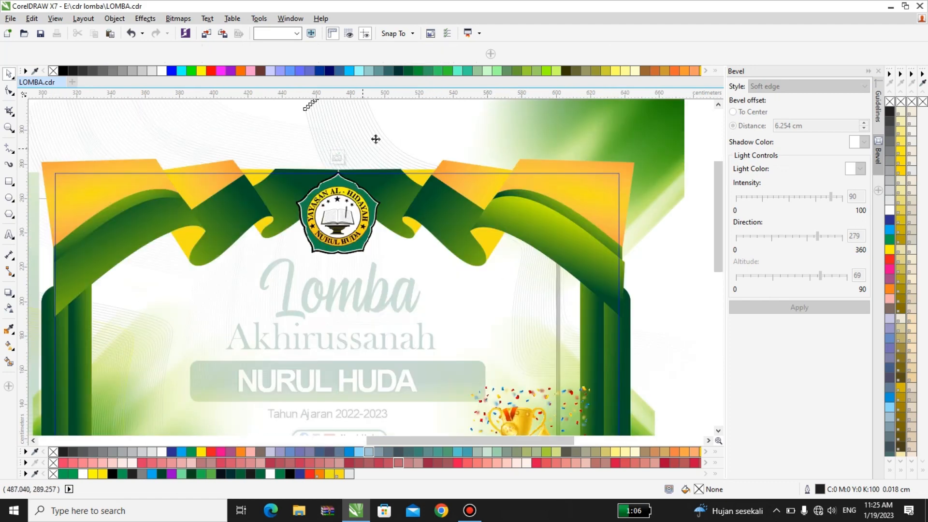
{"action": "left_click_drag", "start_coordinate": [379, 142], "coordinate": [412, 158]}
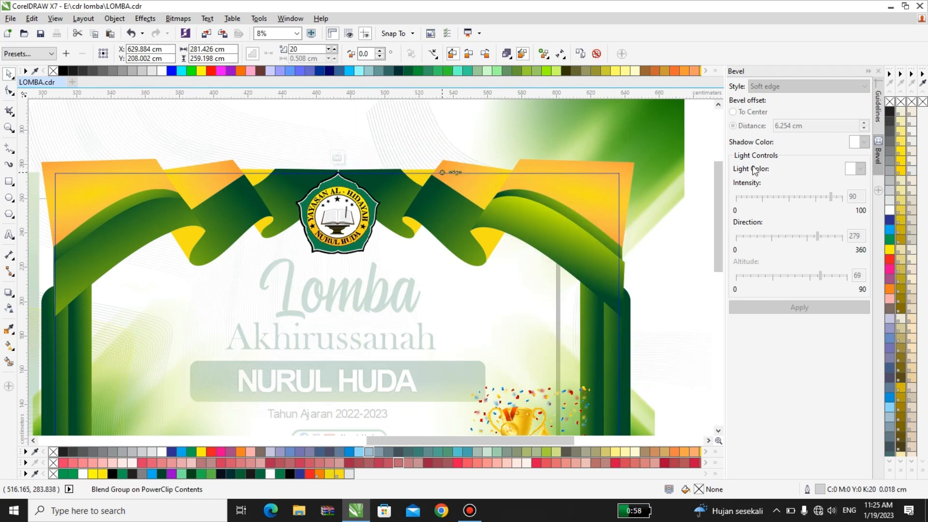
{"action": "key", "text": "ctrl+z"}
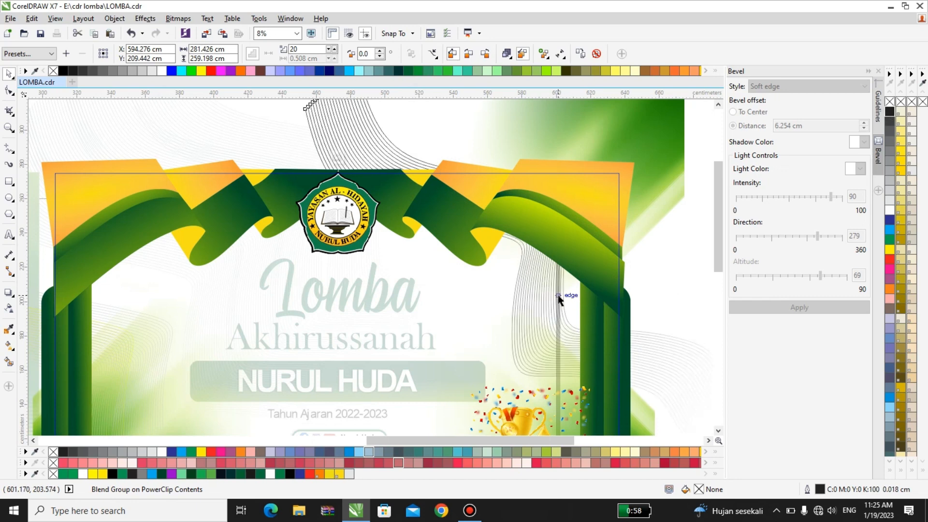
{"action": "key", "text": "ctrl+z"}
Try moving the outer right orange ribbon piece to about X 618.7, Y 267.8 cm, and undo the move
{"action": "left_click", "coordinate": [597, 200]}
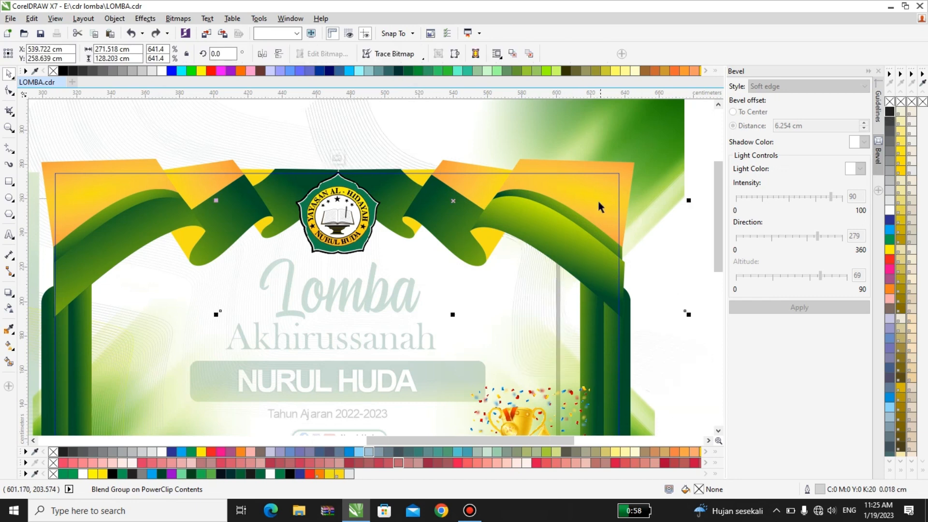
{"action": "left_click_drag", "start_coordinate": [599, 202], "coordinate": [613, 182]}
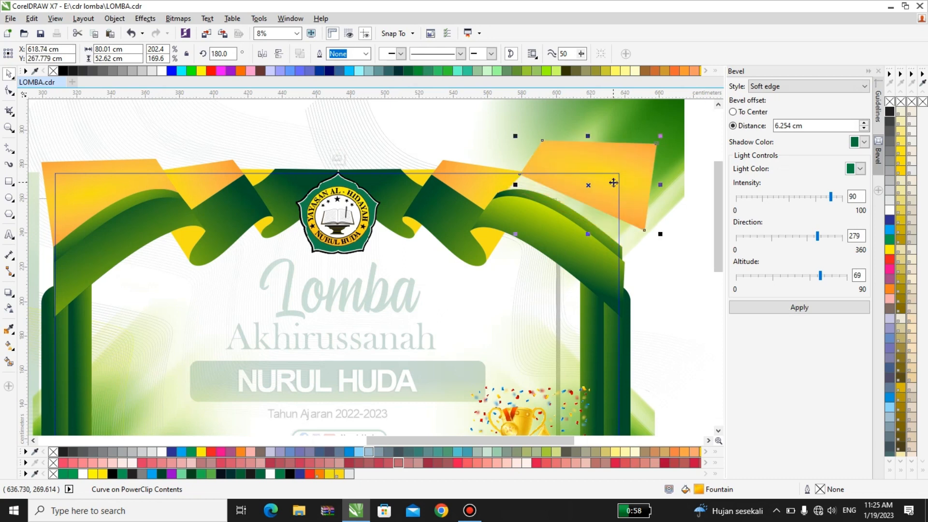
{"action": "key", "text": "ctrl+z"}
Adjust the elliptical fountain fill of the outer right orange ribbon piece by lowering its round width handle slightly
{"action": "left_click", "coordinate": [8, 345]}
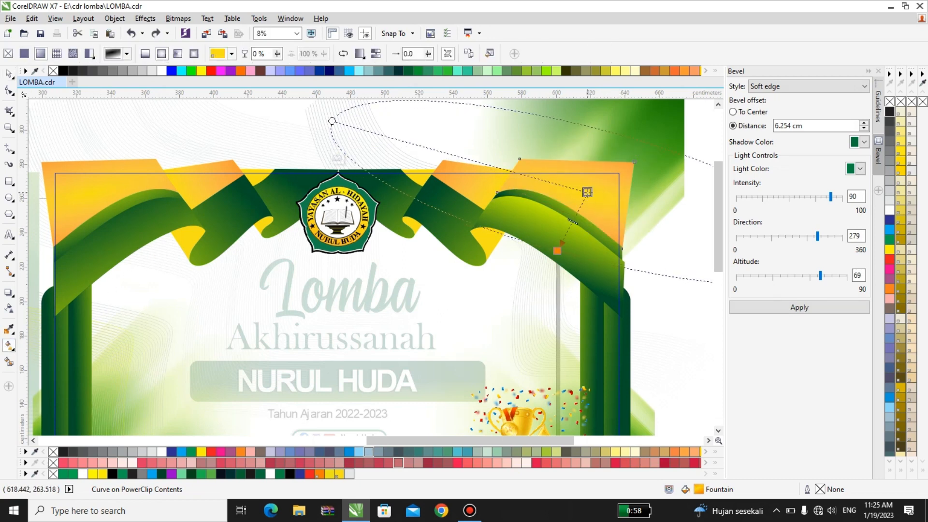
{"action": "left_click", "coordinate": [585, 192]}
{"action": "left_click_drag", "start_coordinate": [336, 122], "coordinate": [336, 141]}
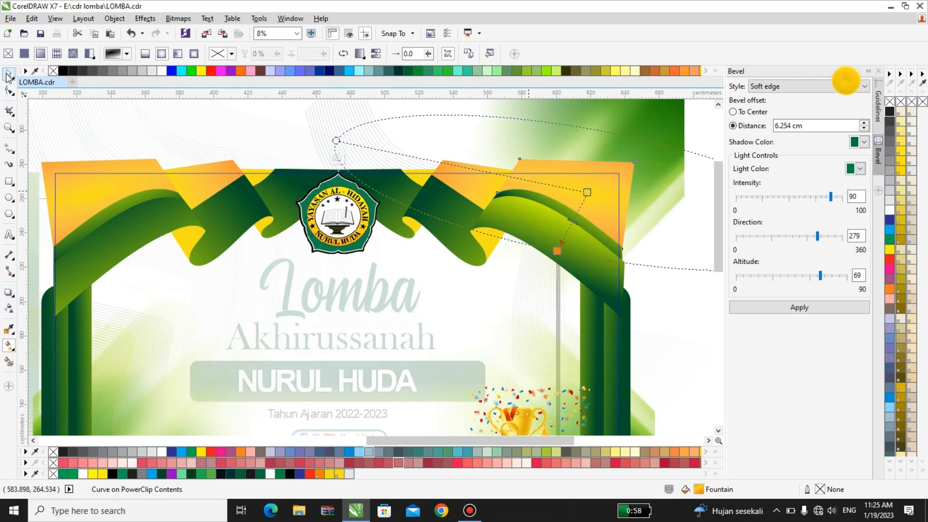
{"action": "left_click", "coordinate": [9, 73]}
Select the inner right orange ribbon piece and shift its fountain fill's orange start point slightly down and closer to the shape
{"action": "left_click", "coordinate": [405, 250]}
{"action": "left_click", "coordinate": [463, 191], "text": "ctrl"}
{"action": "scroll", "coordinate": [464, 191], "scroll_direction": "up", "scroll_amount": 1}
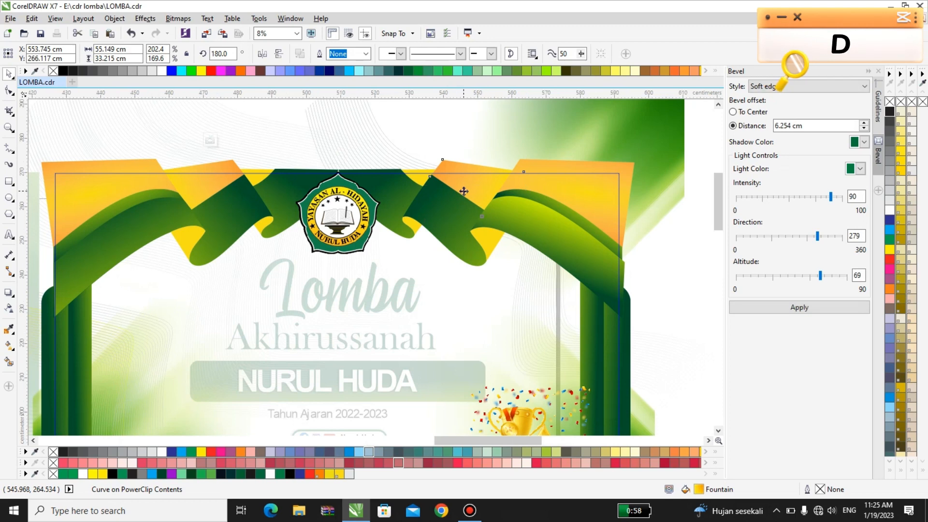
{"action": "left_click", "coordinate": [15, 340]}
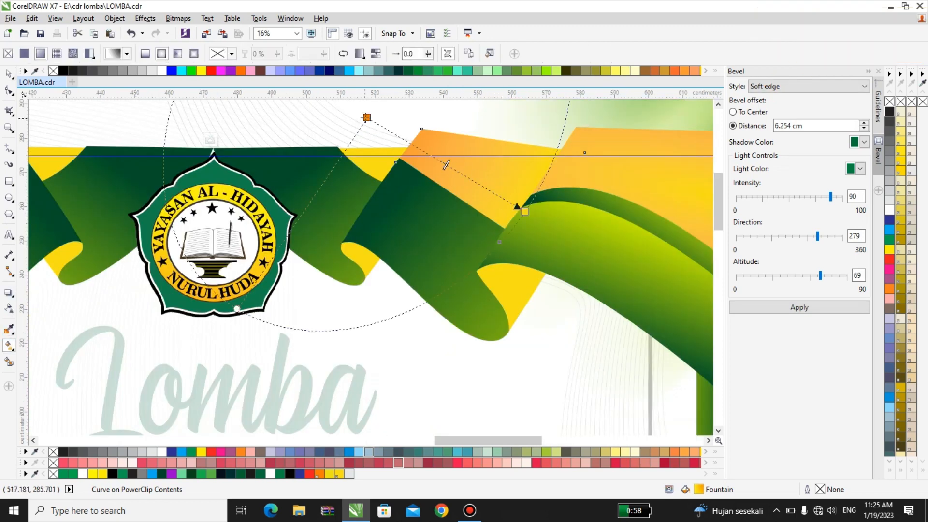
{"action": "left_click_drag", "start_coordinate": [366, 117], "coordinate": [368, 132]}
{"action": "left_click", "coordinate": [9, 73]}
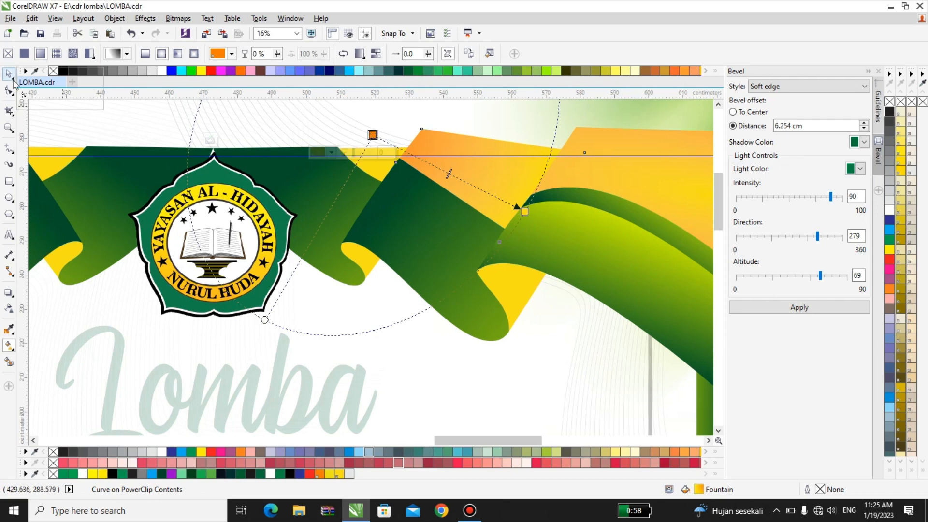
Select the lime-green arch ribbon right of the logo, try shifting its fountain fill's dark green stop slightly upward, and undo it
{"action": "scroll", "coordinate": [358, 165], "scroll_direction": "down", "scroll_amount": 1}
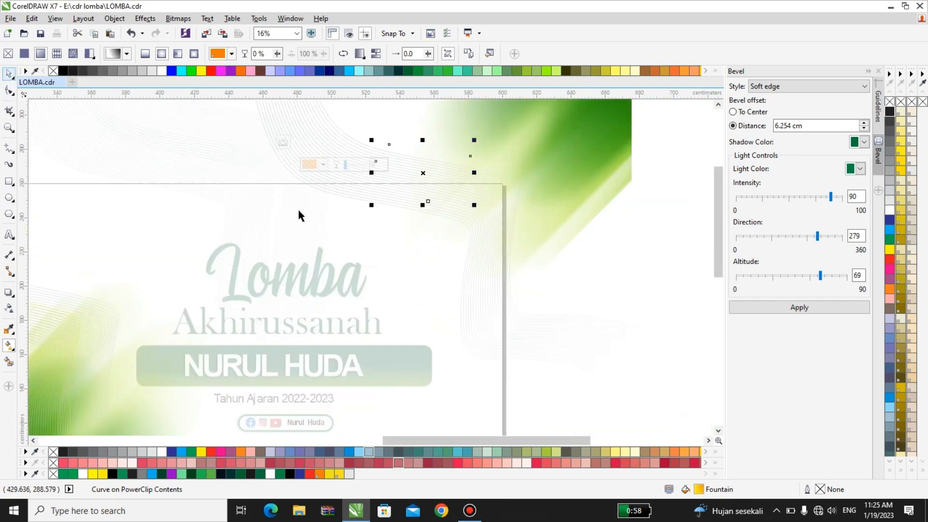
{"action": "left_click", "coordinate": [376, 241]}
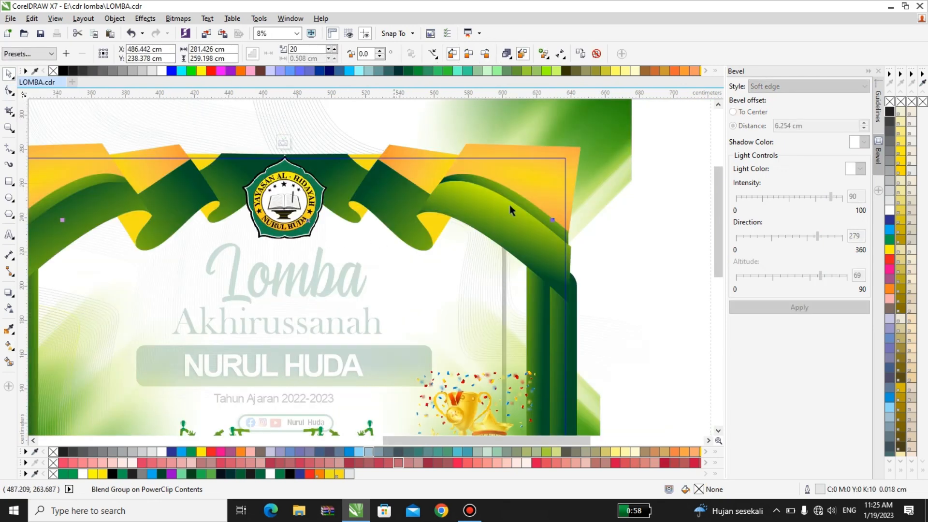
{"action": "left_click", "coordinate": [535, 276]}
{"action": "scroll", "coordinate": [496, 231], "scroll_direction": "up", "scroll_amount": 1}
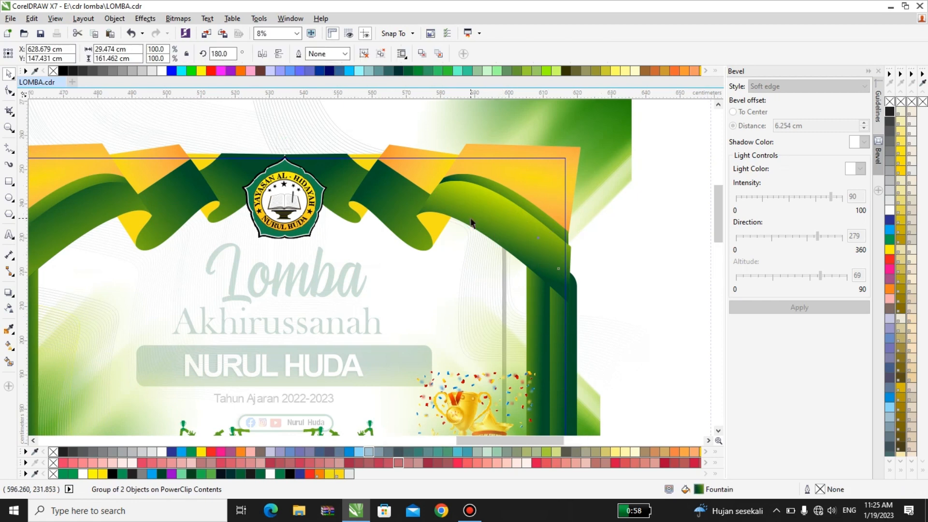
{"action": "left_click", "coordinate": [466, 219]}
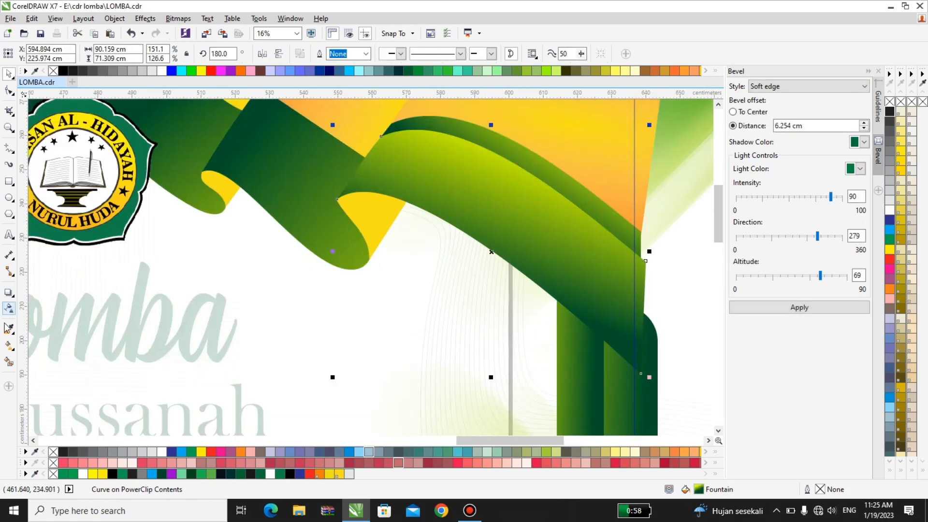
{"action": "left_click", "coordinate": [7, 346]}
{"action": "left_click_drag", "start_coordinate": [442, 262], "coordinate": [446, 254]}
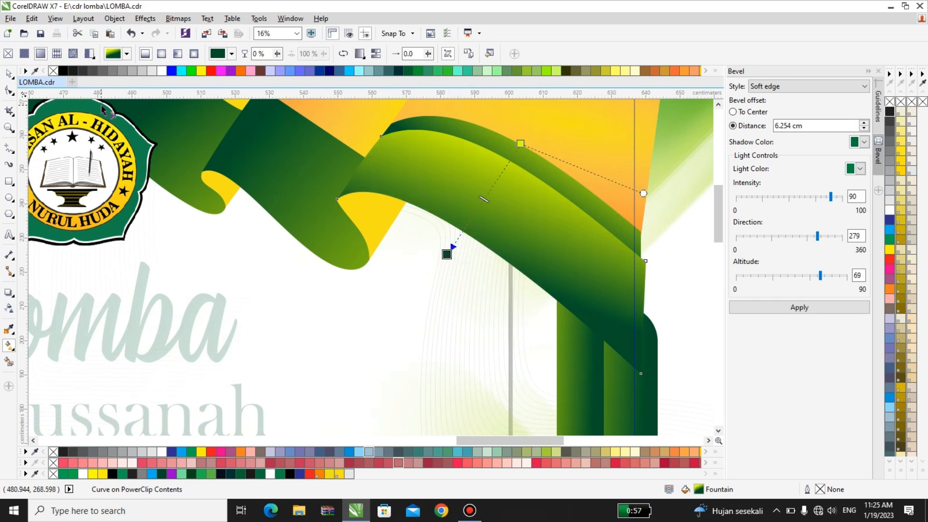
{"action": "key", "text": "ctrl+z"}
Try moving the lime-green arch ribbon down off the dark green piece behind it, and undo the move
{"action": "left_click", "coordinate": [9, 74]}
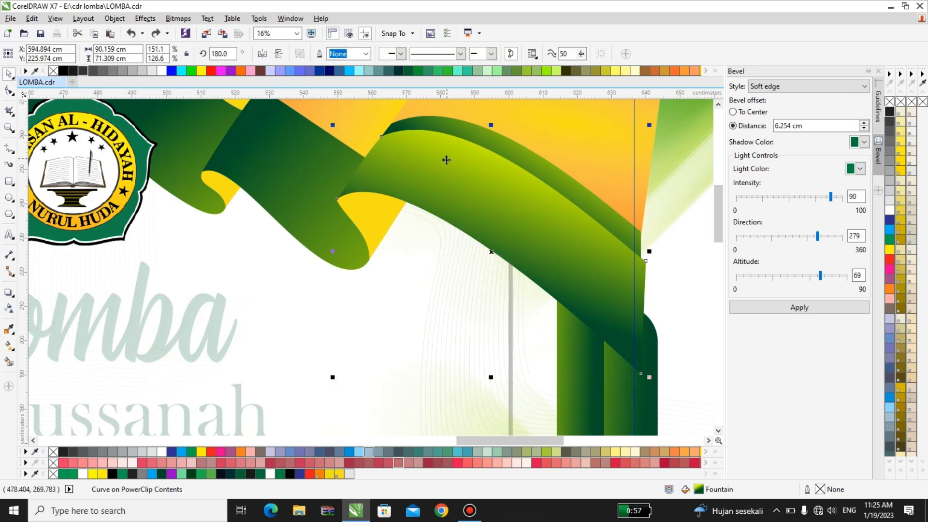
{"action": "key", "text": "ctrl+shift+z"}
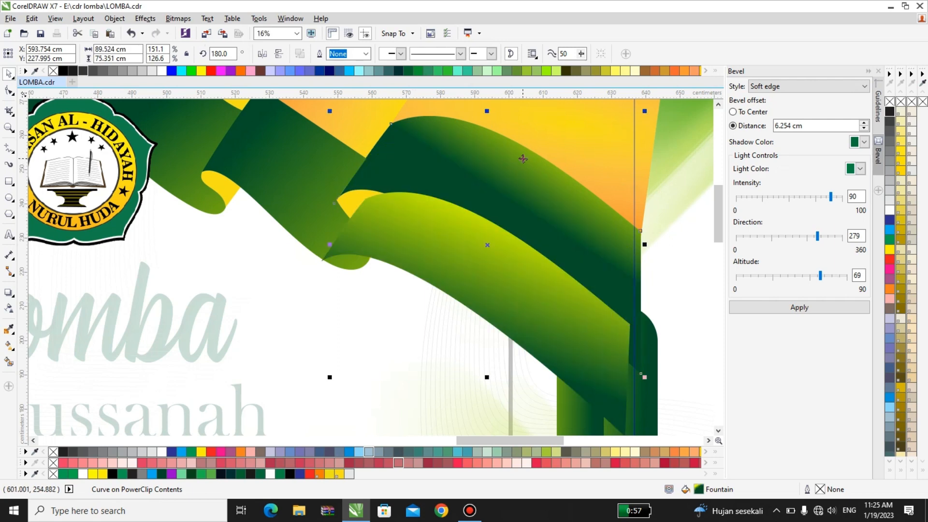
{"action": "key", "text": "ctrl+z"}
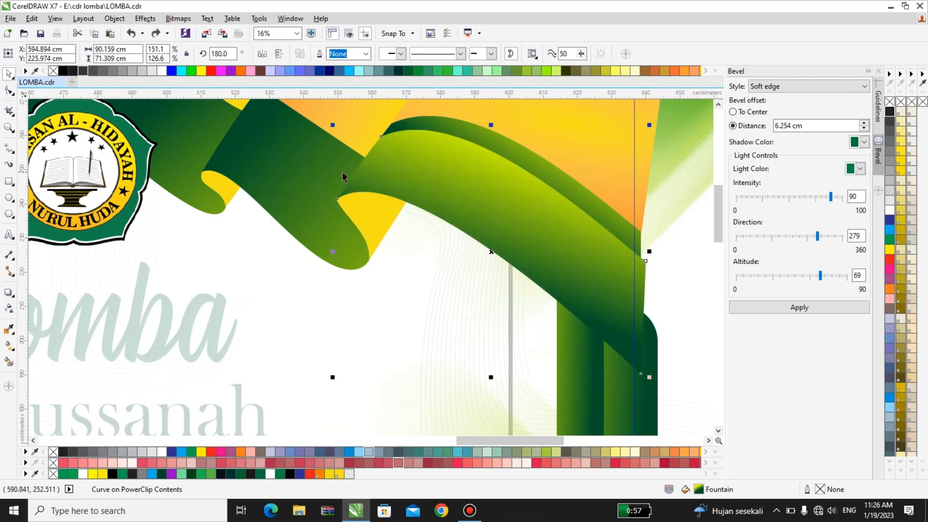
Try moving the folded green ribbon piece beside the logo to about X 527.0, Y 232.1 cm, and undo the move
{"action": "left_click", "coordinate": [271, 167]}
{"action": "left_click_drag", "start_coordinate": [258, 183], "coordinate": [306, 216]}
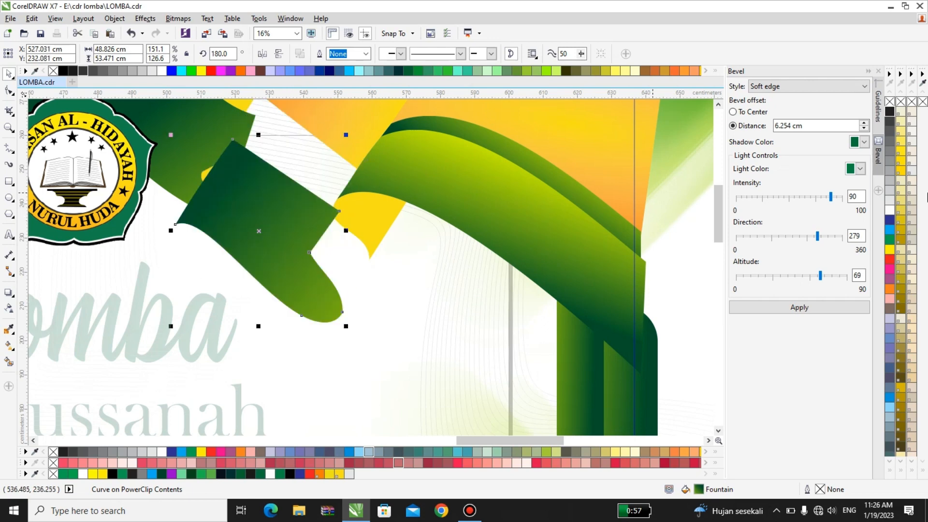
{"action": "key", "text": "ctrl+z"}
Try moving the larger yellow fold piece beneath the arch ribbon slightly downward, and undo the move
{"action": "left_click", "coordinate": [369, 220]}
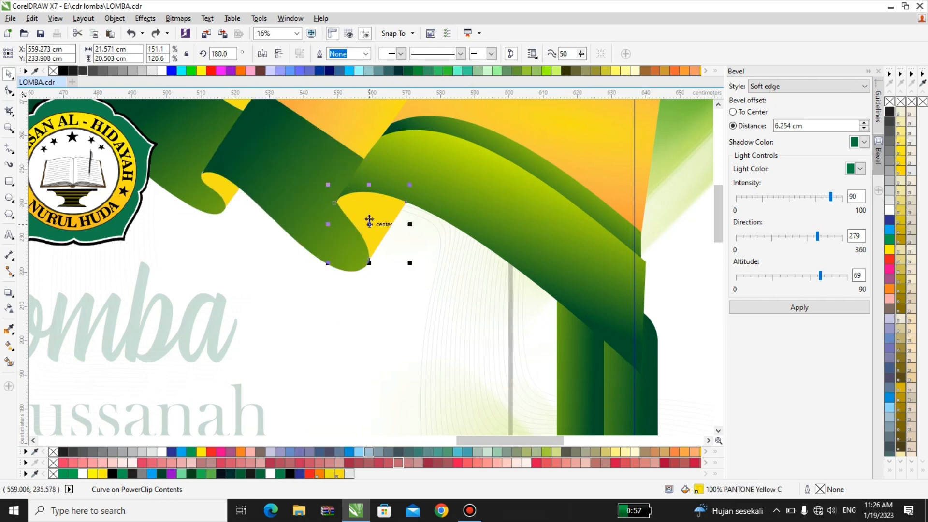
{"action": "left_click_drag", "start_coordinate": [370, 220], "coordinate": [377, 242]}
{"action": "key", "text": "ctrl+z"}
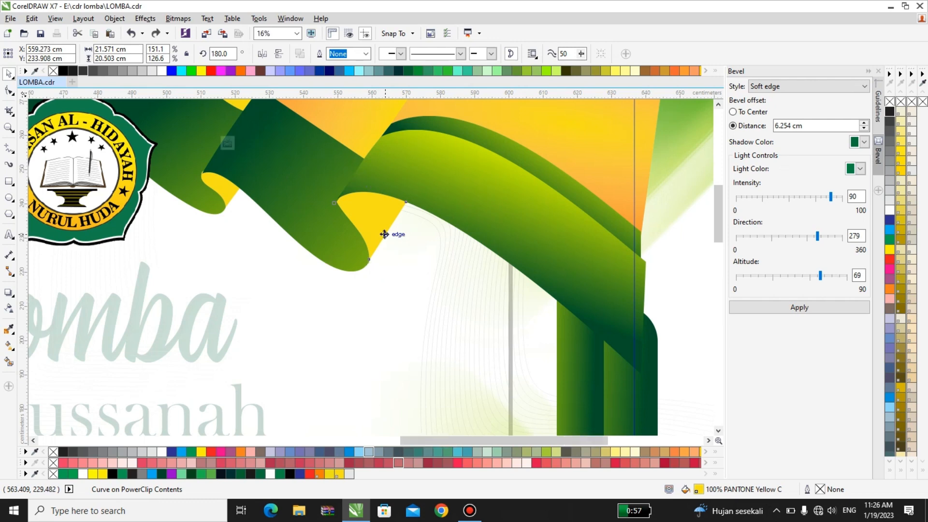
Select the folded green ribbon piece's corner nodes beside the small yellow fold and align them horizontally to cover the yellow sliver
{"action": "scroll", "coordinate": [384, 233], "scroll_direction": "down", "scroll_amount": 2}
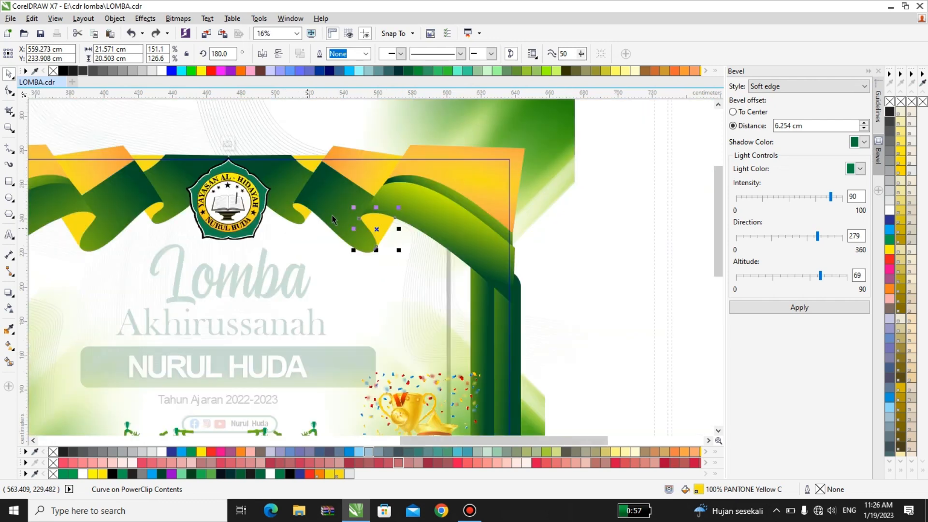
{"action": "scroll", "coordinate": [325, 205], "scroll_direction": "up", "scroll_amount": 2}
{"action": "scroll", "coordinate": [312, 223], "scroll_direction": "up", "scroll_amount": 2}
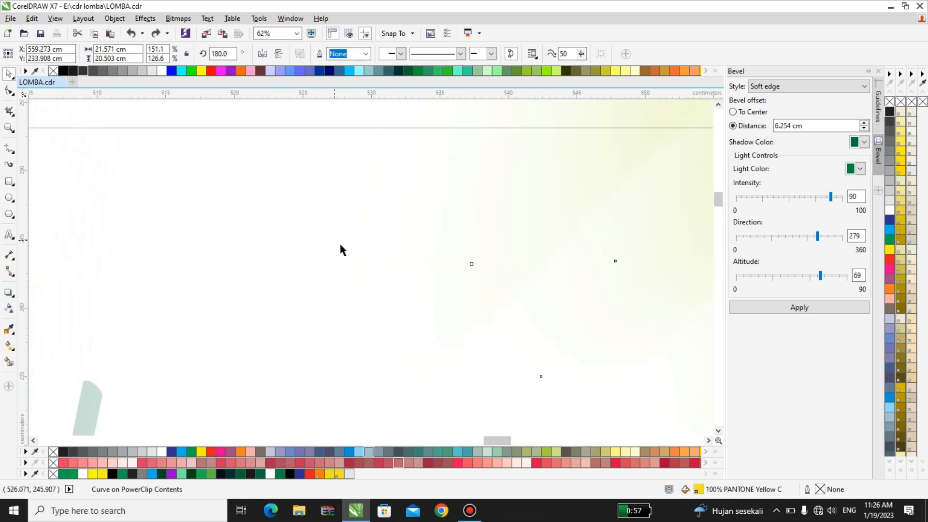
{"action": "scroll", "coordinate": [360, 252], "scroll_direction": "down", "scroll_amount": 2}
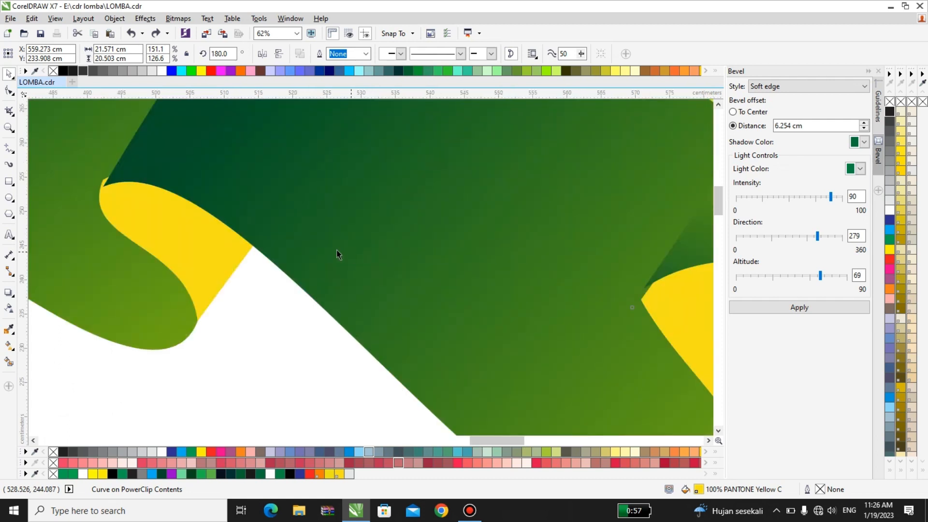
{"action": "scroll", "coordinate": [218, 235], "scroll_direction": "down", "scroll_amount": 2}
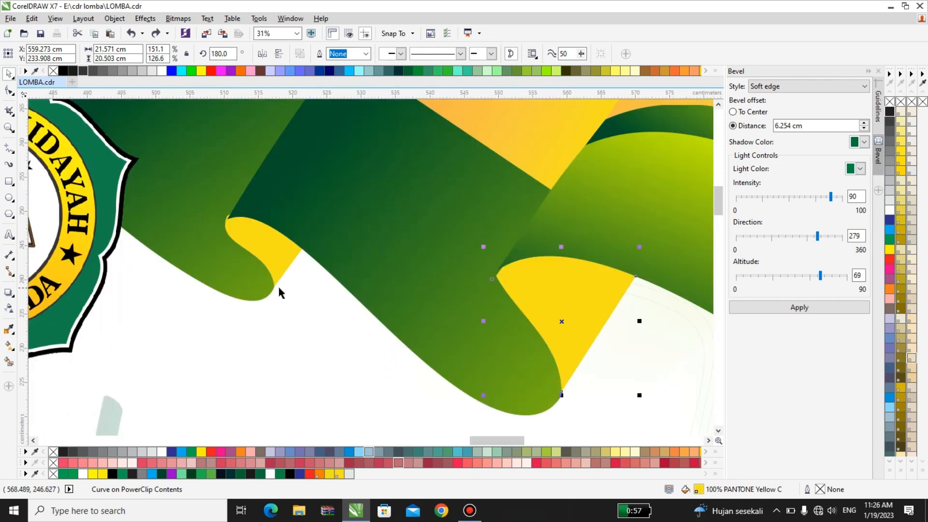
{"action": "left_click", "coordinate": [267, 225]}
{"action": "scroll", "coordinate": [227, 218], "scroll_direction": "up", "scroll_amount": 2}
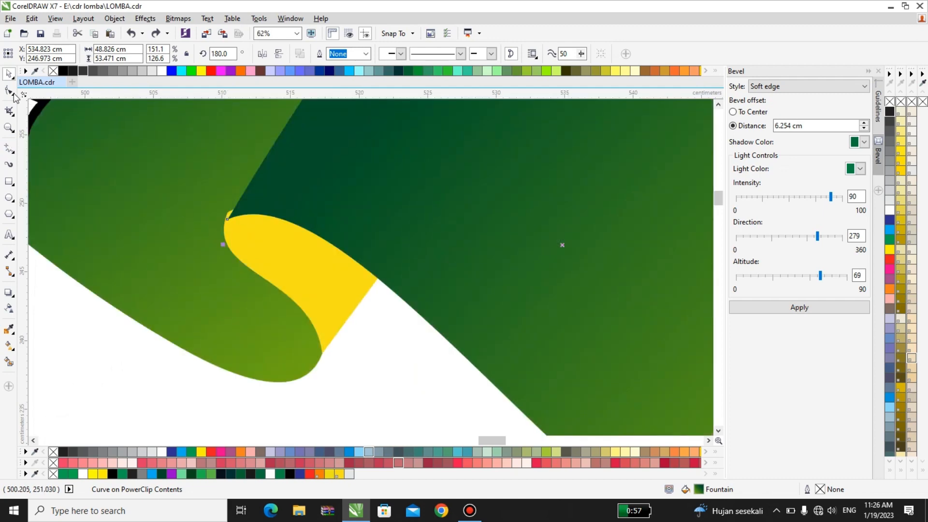
{"action": "left_click", "coordinate": [9, 91]}
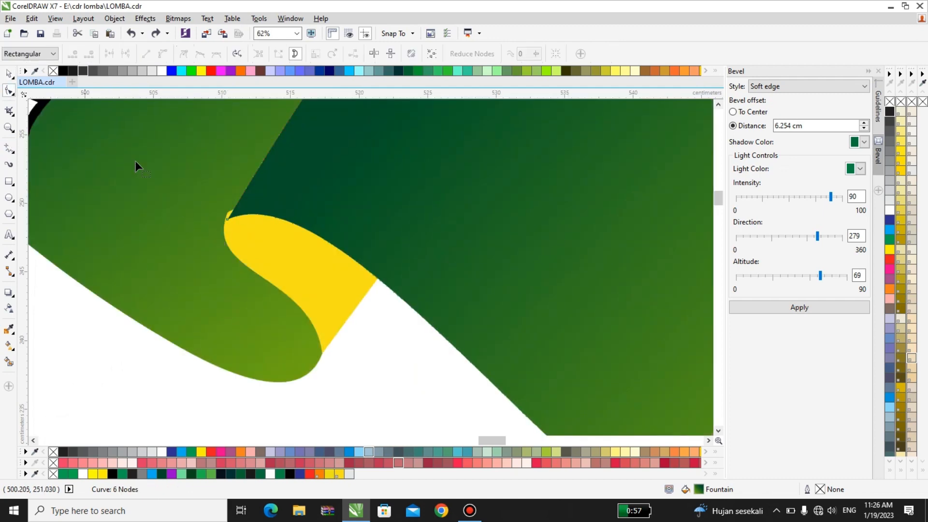
{"action": "mouse_move", "coordinate": [230, 222]}
{"action": "left_mouse_down"}
{"action": "mouse_move", "coordinate": [232, 214]}
{"action": "mouse_move", "coordinate": [261, 237]}
{"action": "mouse_move", "coordinate": [240, 224]}
{"action": "left_mouse_up"}
{"action": "key", "text": "e"}
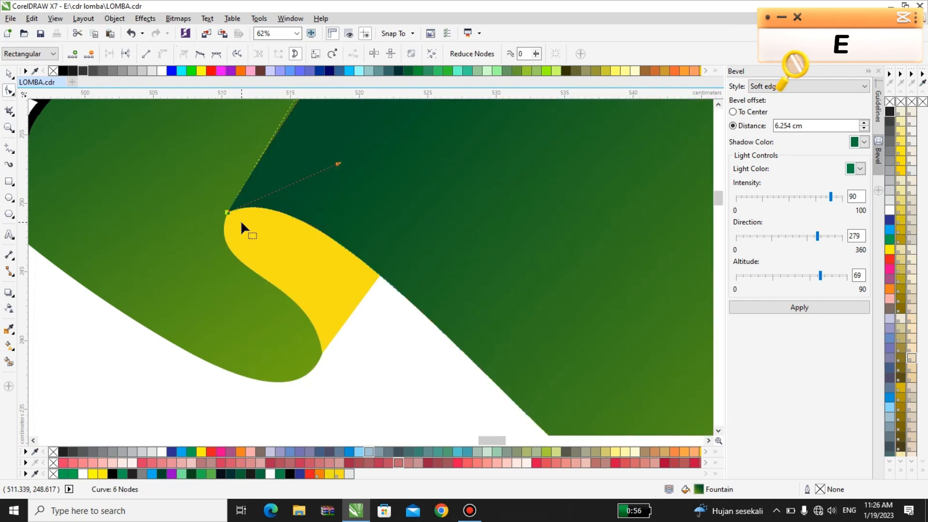
{"action": "scroll", "coordinate": [263, 230], "scroll_direction": "down", "scroll_amount": 2}
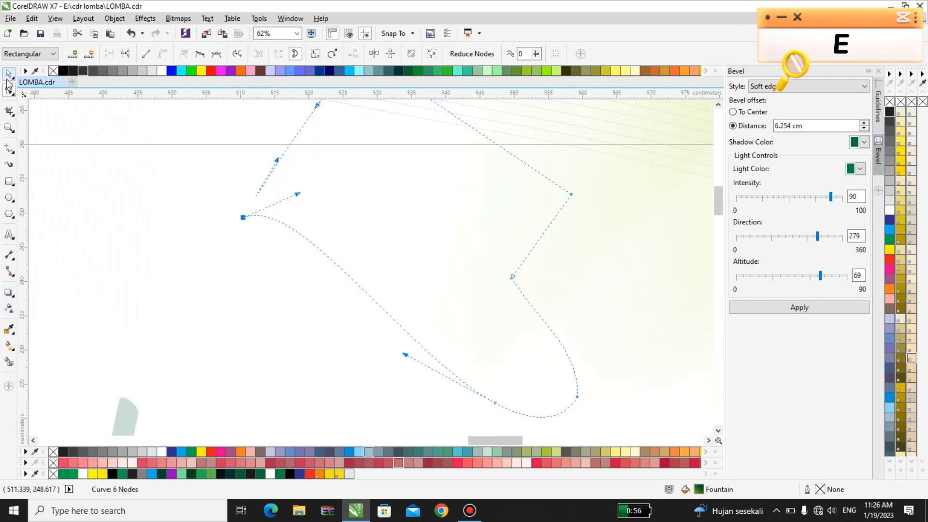
{"action": "left_click", "coordinate": [8, 75]}
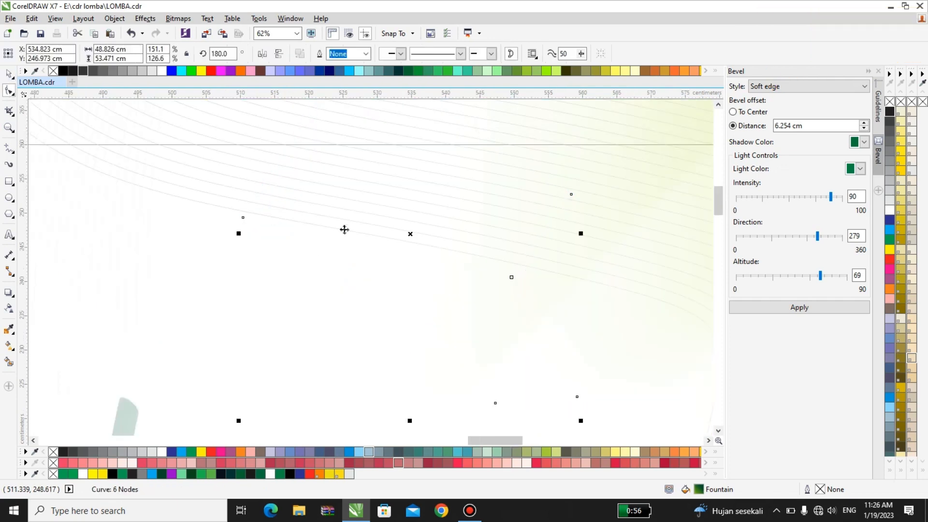
Try moving the green gradient bitmap at the banner's upper-right corner to about X 600.7, Y 317.6 cm, and undo the move
{"action": "scroll", "coordinate": [346, 230], "scroll_direction": "down", "scroll_amount": 2}
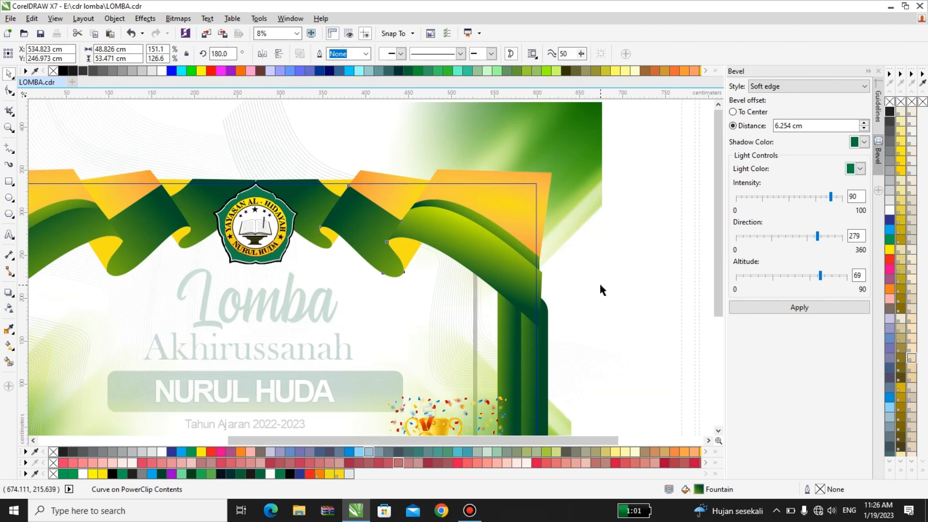
{"action": "scroll", "coordinate": [600, 290], "scroll_direction": "down", "scroll_amount": 1}
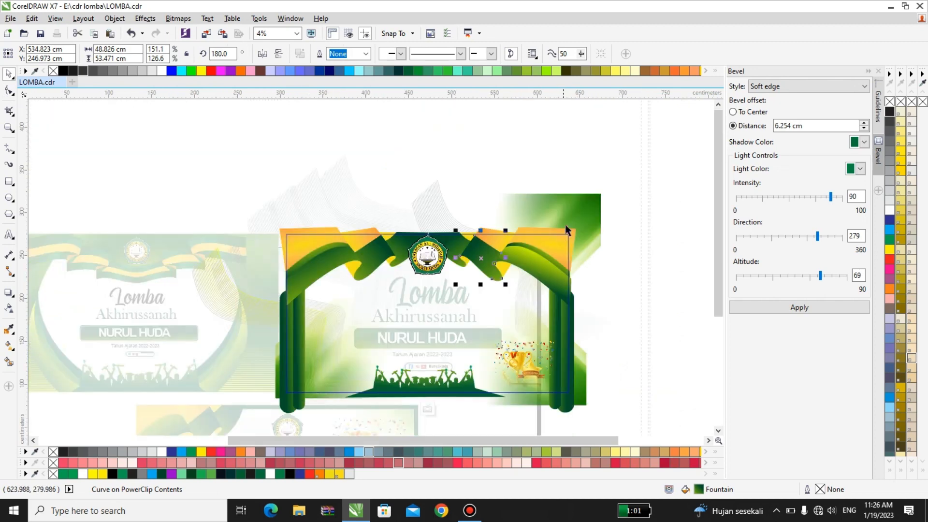
{"action": "left_click", "coordinate": [567, 230]}
{"action": "left_click_drag", "start_coordinate": [567, 231], "coordinate": [629, 163]}
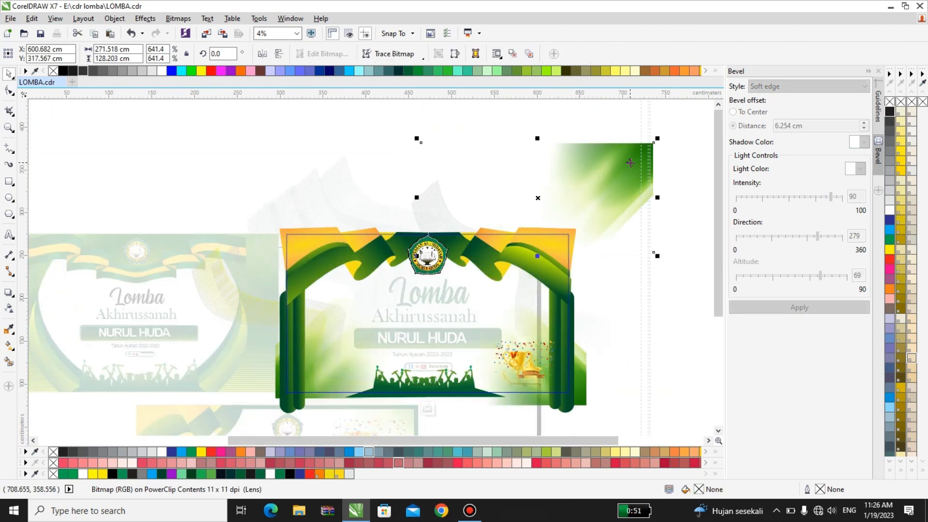
{"action": "key", "text": "ctrl+z"}
Try moving the trophy and confetti bitmap out beyond the banner's right edge, and undo the move
{"action": "left_click", "coordinate": [531, 364]}
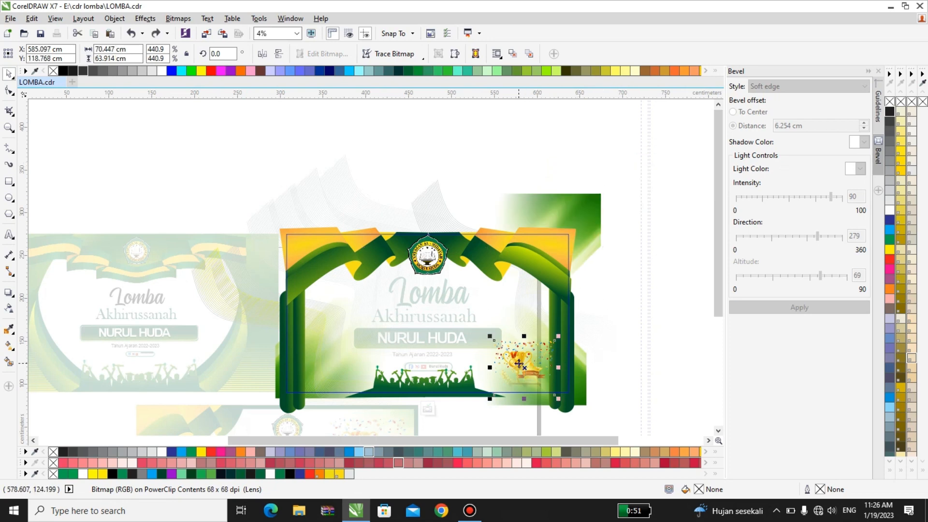
{"action": "left_click_drag", "start_coordinate": [509, 370], "coordinate": [648, 290]}
{"action": "key", "text": "ctrl+z"}
Shift the yellow-green fountain fill end points of the outer and inner left pillars slightly down and closer to the pillars
{"action": "scroll", "coordinate": [458, 386], "scroll_direction": "up", "scroll_amount": 1}
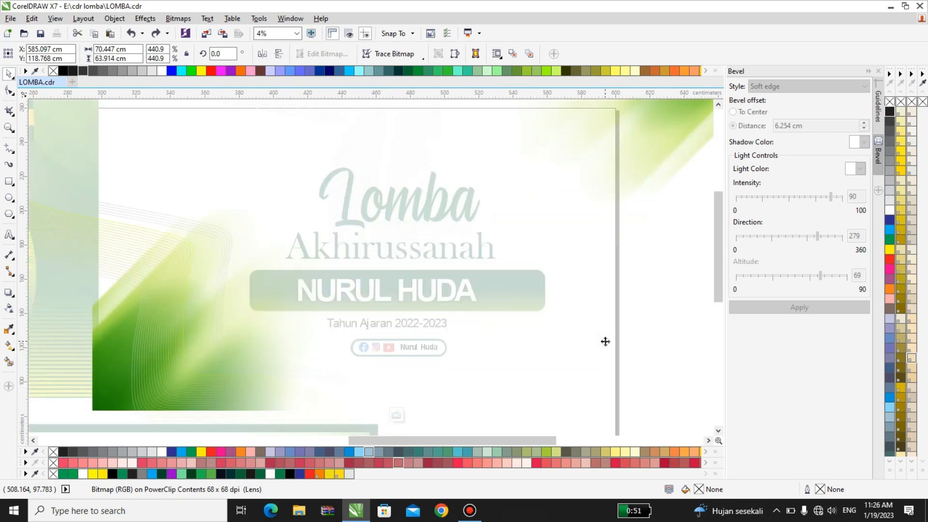
{"action": "left_click", "coordinate": [116, 286]}
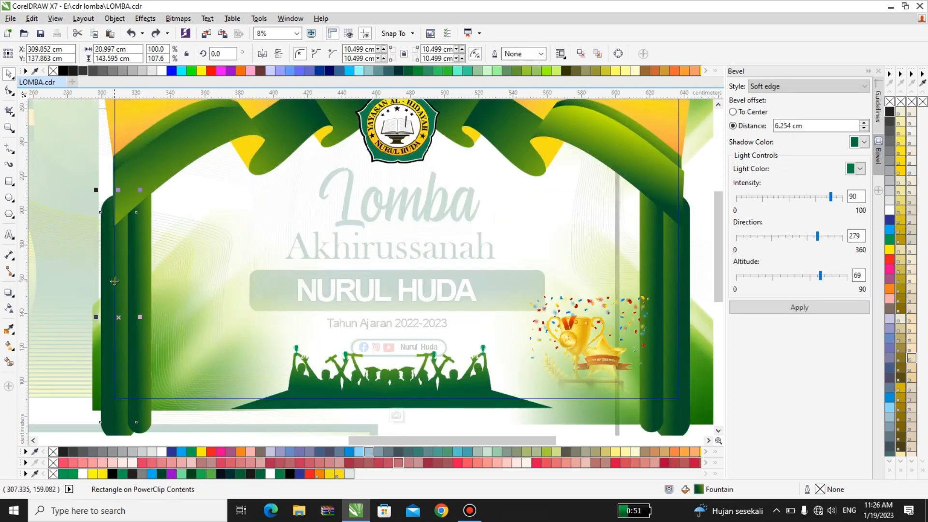
{"action": "left_click", "coordinate": [8, 346]}
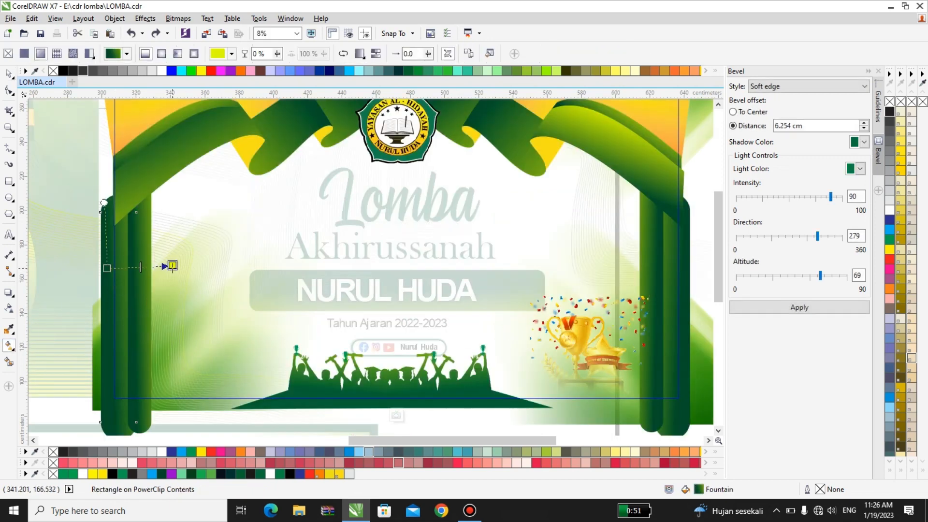
{"action": "left_click_drag", "start_coordinate": [172, 265], "coordinate": [168, 269]}
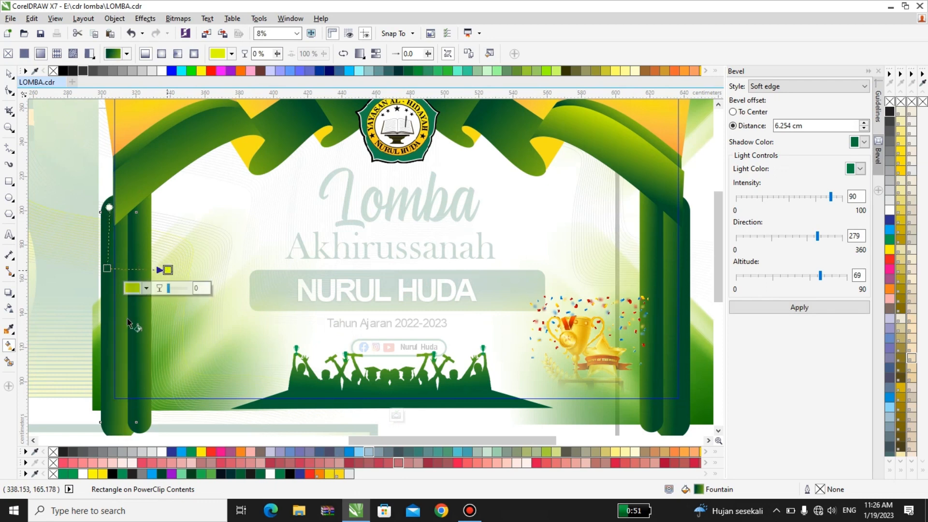
{"action": "left_click", "coordinate": [129, 340]}
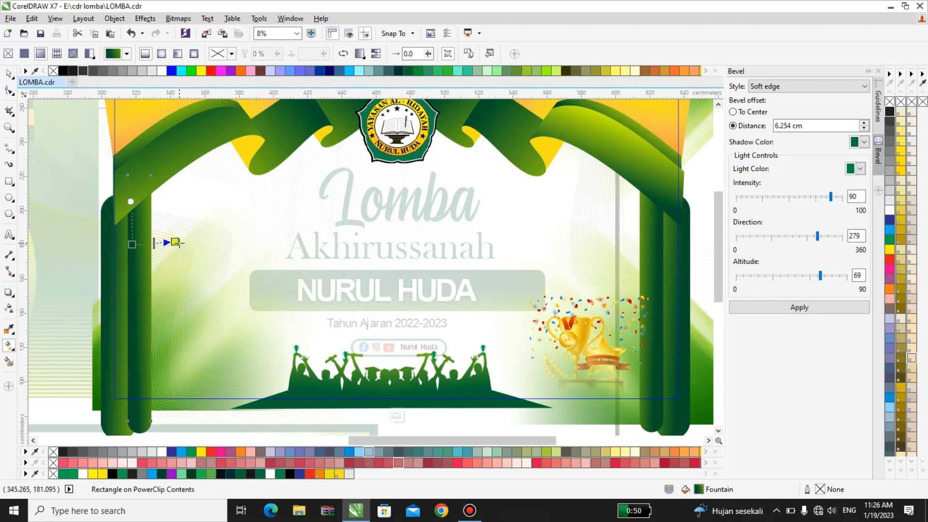
{"action": "left_click_drag", "start_coordinate": [175, 242], "coordinate": [173, 244]}
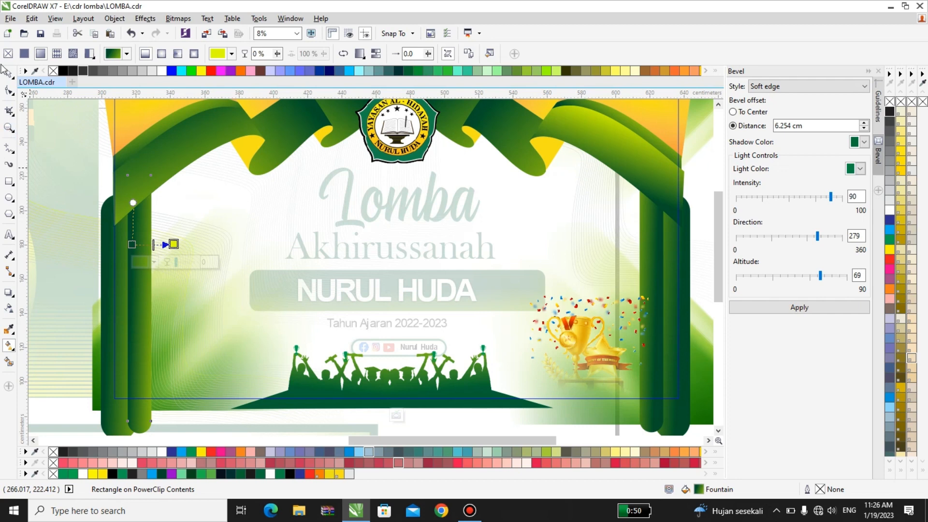
{"action": "left_click", "coordinate": [7, 72]}
Move the trophy and confetti bitmap slightly down and left to about X 580.5, Y 114.7 cm
{"action": "left_click", "coordinate": [672, 331]}
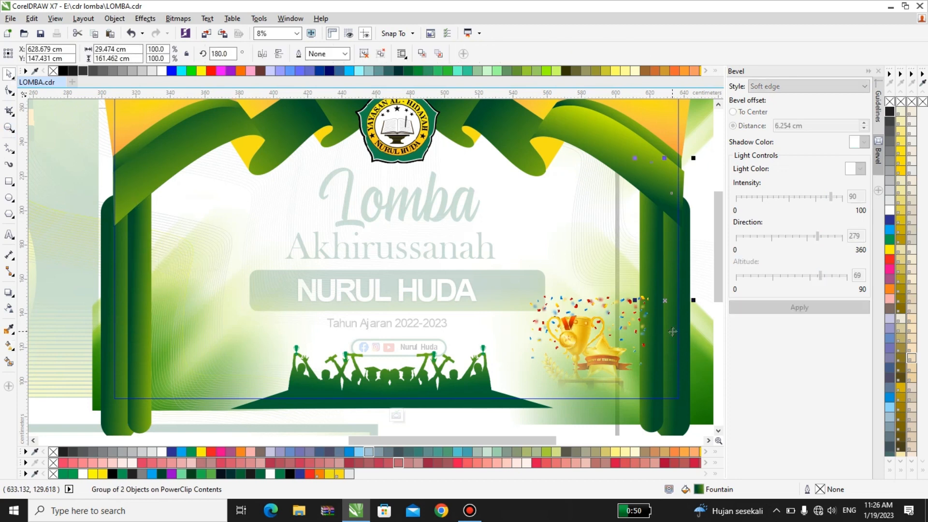
{"action": "left_click", "coordinate": [581, 335]}
{"action": "left_click_drag", "start_coordinate": [581, 335], "coordinate": [573, 342]}
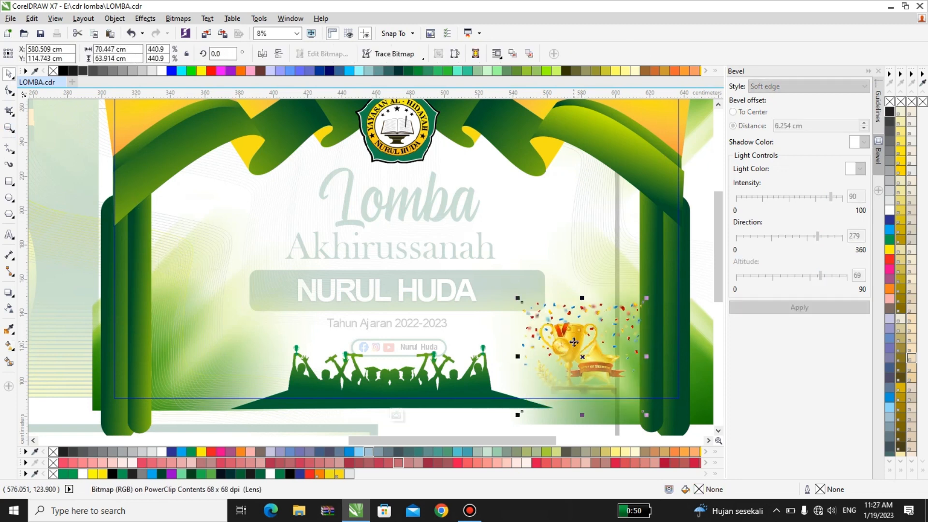
Move the yellow-green fountain fill end points of the inner and outer right pillars closer to the pillars
{"action": "scroll", "coordinate": [437, 344], "scroll_direction": "down", "scroll_amount": 2}
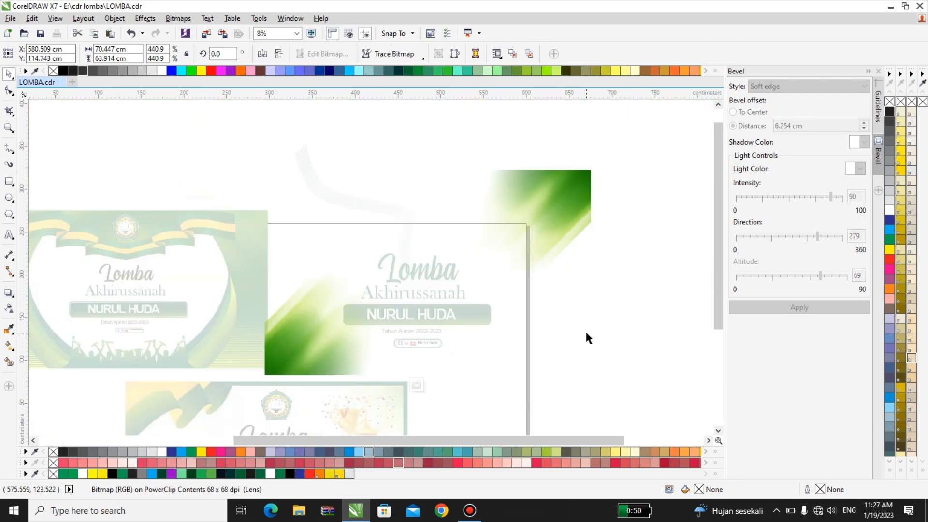
{"action": "scroll", "coordinate": [583, 324], "scroll_direction": "up", "scroll_amount": 2}
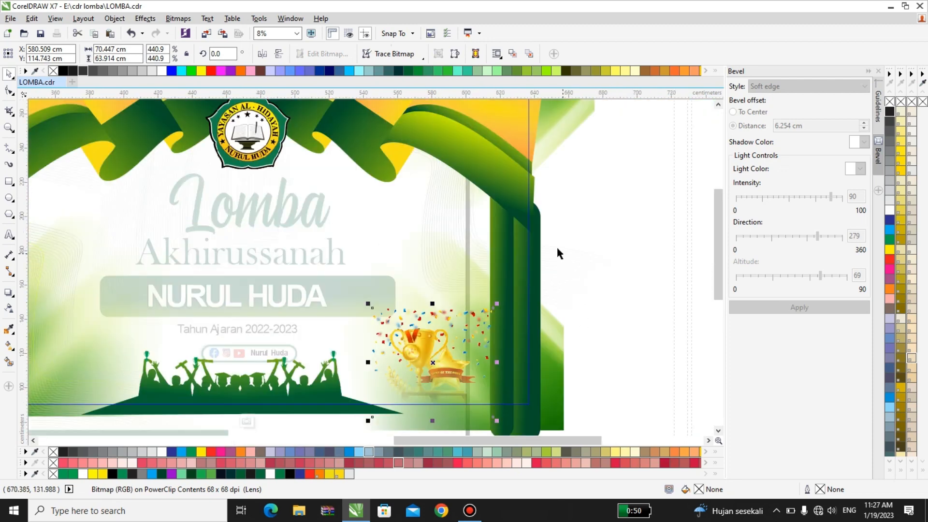
{"action": "left_click", "coordinate": [551, 234]}
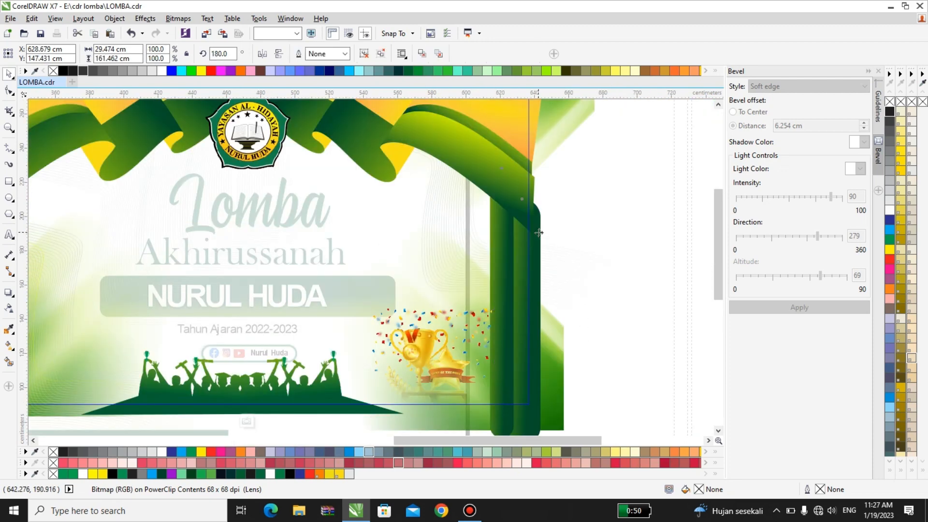
{"action": "left_click", "coordinate": [8, 346]}
{"action": "scroll", "coordinate": [473, 258], "scroll_direction": "up", "scroll_amount": 2}
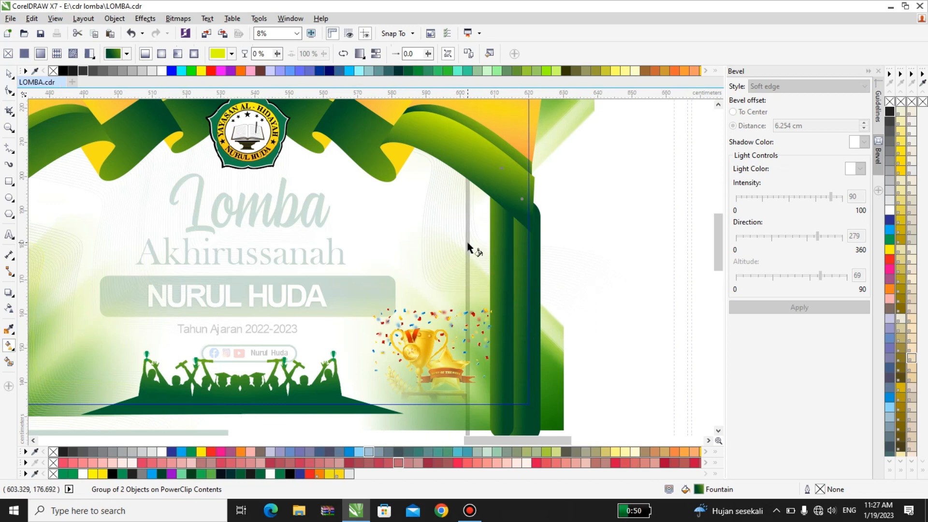
{"action": "left_click_drag", "start_coordinate": [459, 236], "coordinate": [480, 240]}
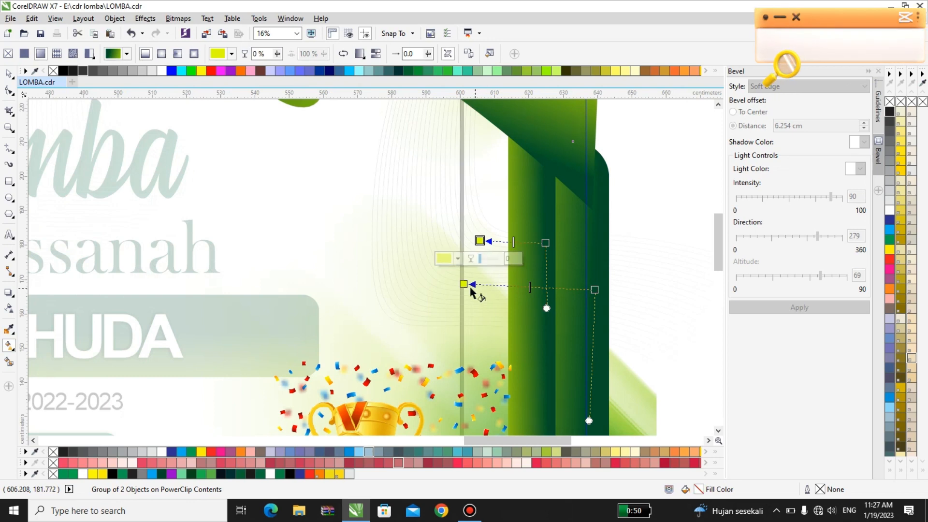
{"action": "left_click_drag", "start_coordinate": [463, 284], "coordinate": [503, 285]}
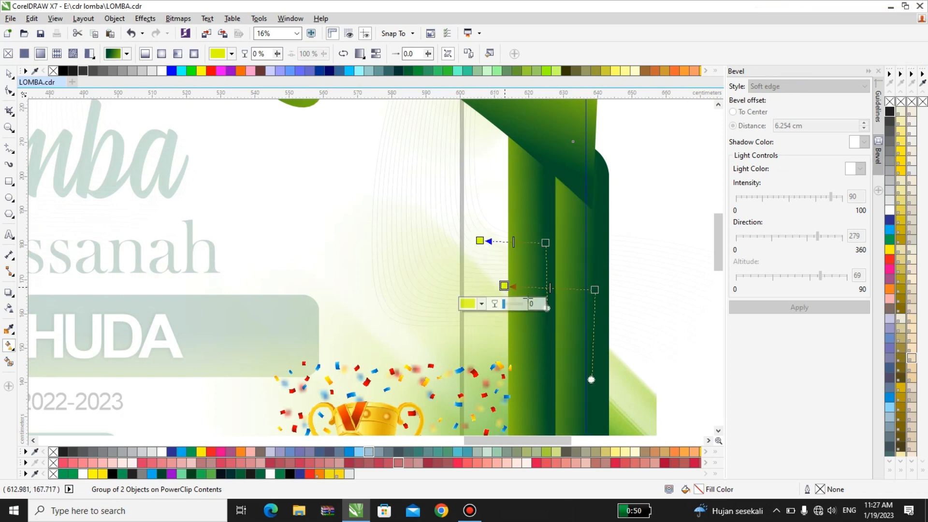
{"action": "left_click", "coordinate": [9, 74]}
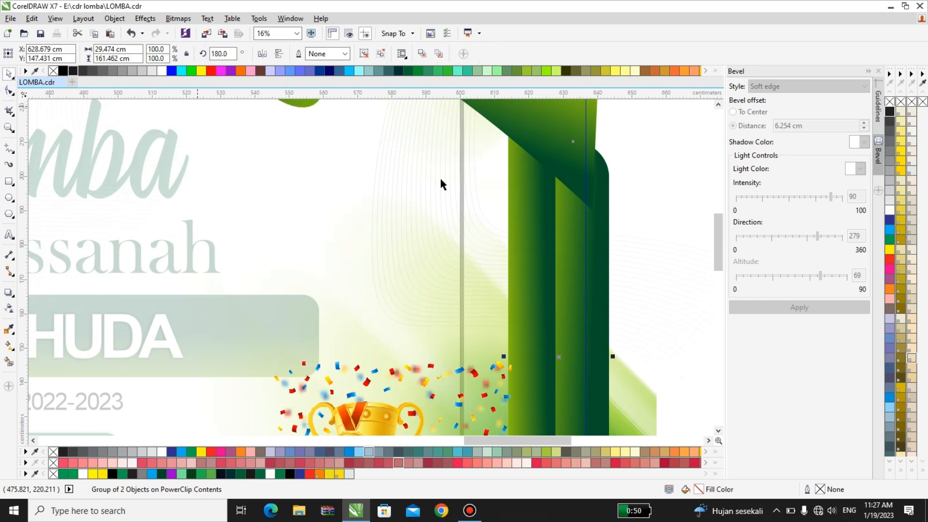
Select the graduates silhouette group at the banner's bottom, and finish editing the banner's PowerClip contents
{"action": "scroll", "coordinate": [452, 190], "scroll_direction": "down", "scroll_amount": 2}
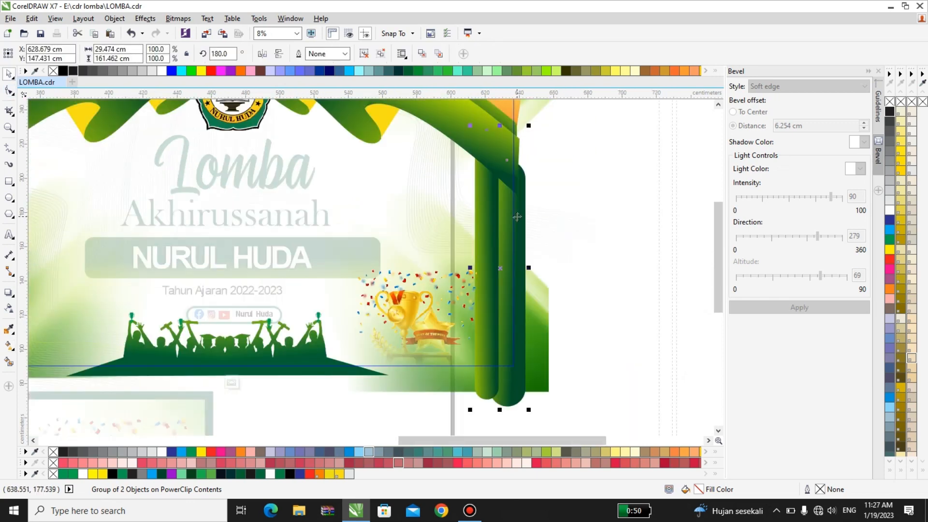
{"action": "left_click", "coordinate": [233, 372]}
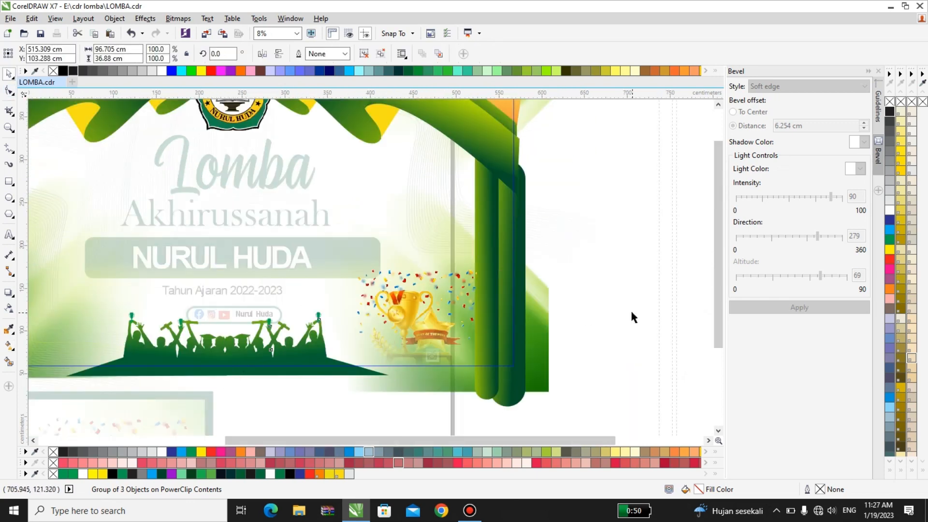
{"action": "scroll", "coordinate": [631, 313], "scroll_direction": "down", "scroll_amount": 1}
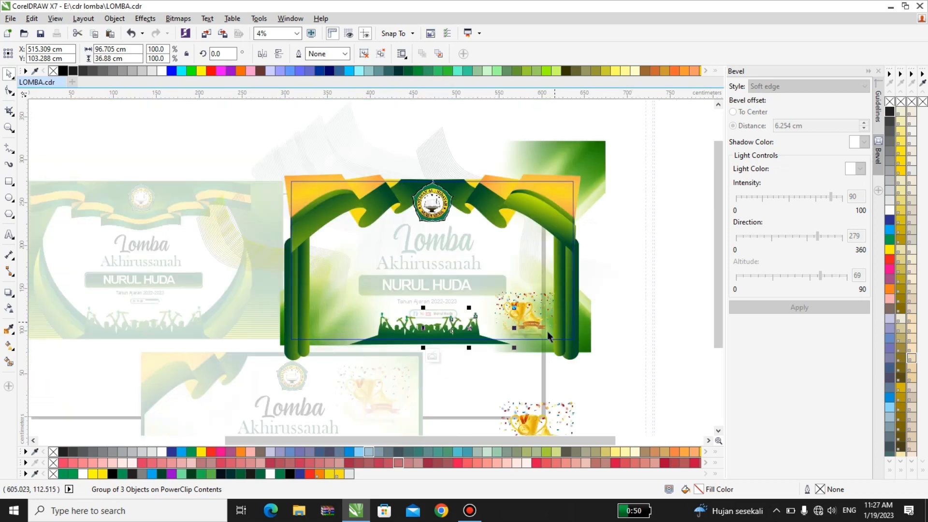
{"action": "left_click", "coordinate": [509, 375]}
{"action": "left_click", "coordinate": [433, 358]}
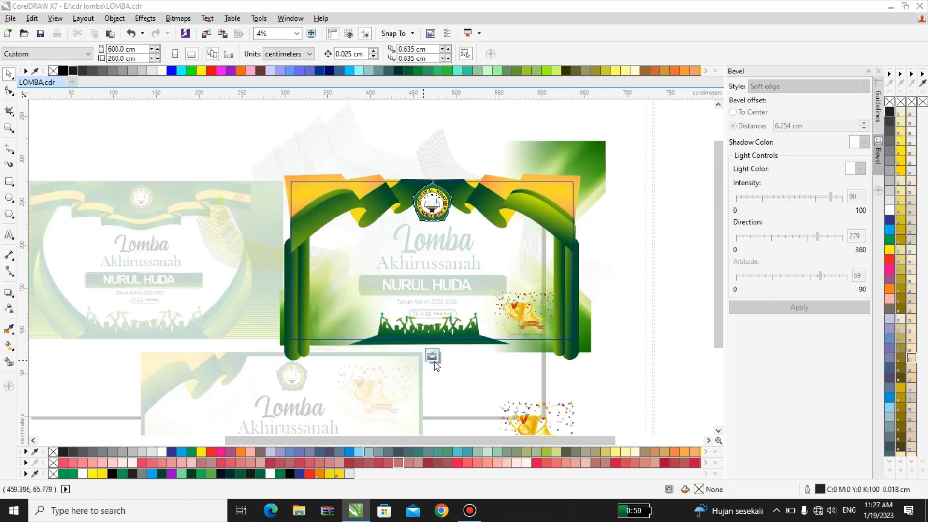
{"action": "left_click", "coordinate": [440, 358]}
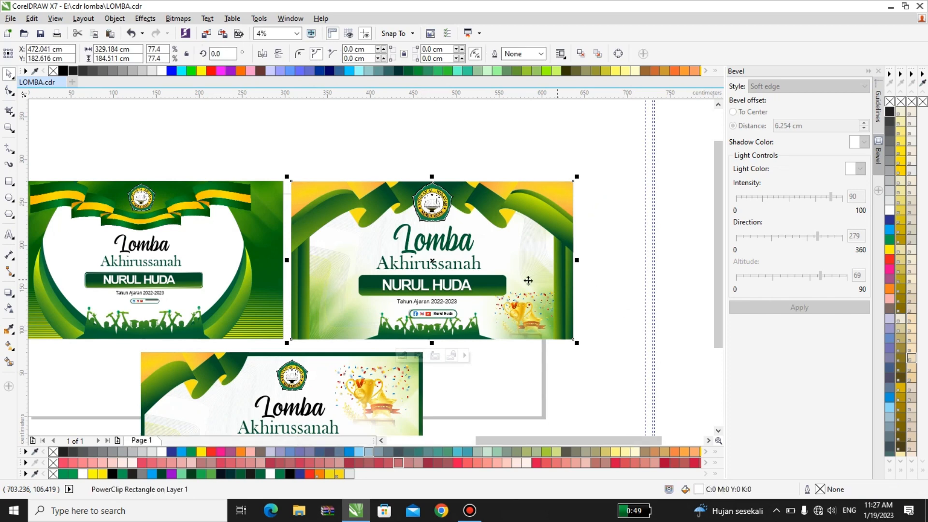
Enlarge the "Lomba" title on the lower banner to about 107.8 by 34.8 cm and place it at about X 309.0, Y 14.1 cm
{"action": "scroll", "coordinate": [526, 286], "scroll_direction": "down", "scroll_amount": 2}
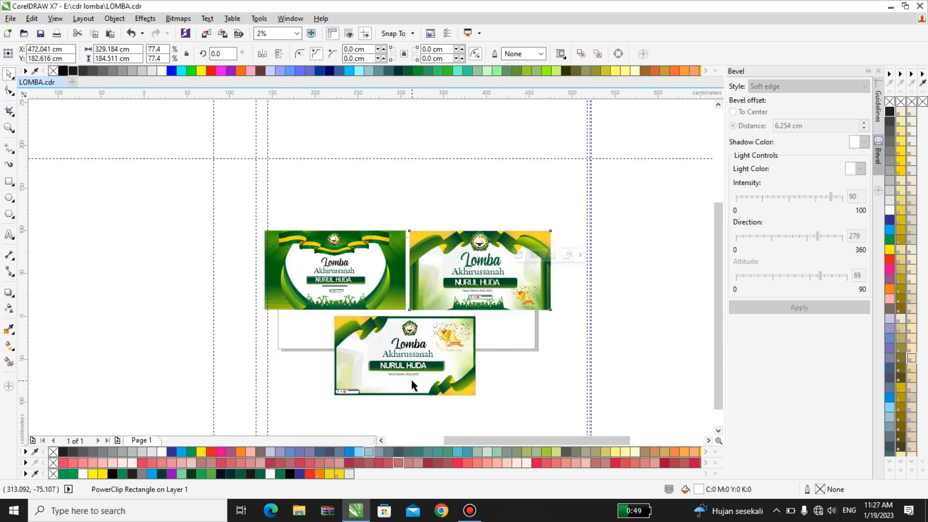
{"action": "scroll", "coordinate": [409, 379], "scroll_direction": "up", "scroll_amount": 2}
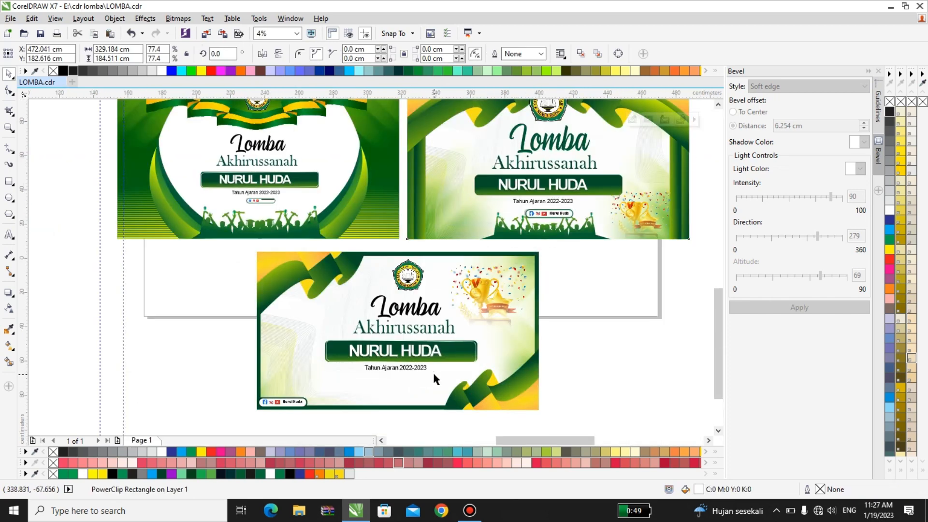
{"action": "scroll", "coordinate": [433, 379], "scroll_direction": "up", "scroll_amount": 2}
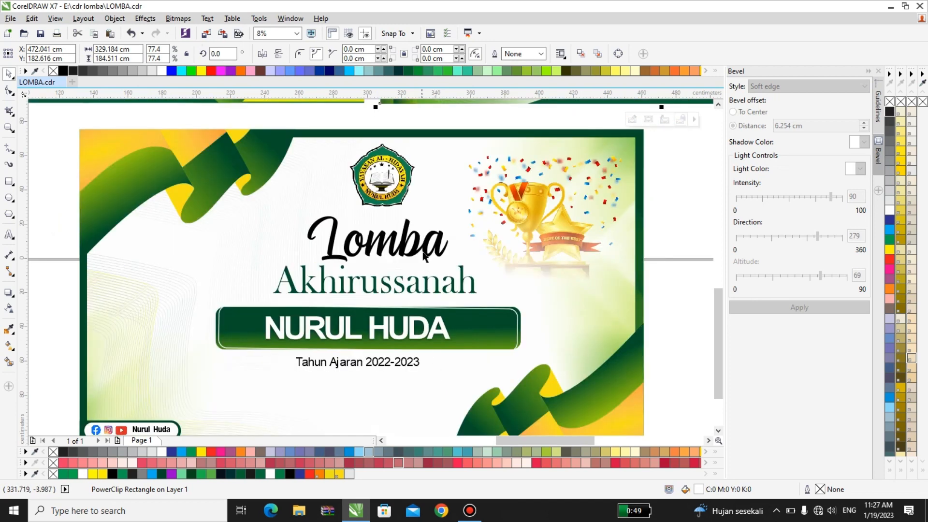
{"action": "left_click", "coordinate": [433, 256]}
{"action": "left_click_drag", "start_coordinate": [451, 264], "coordinate": [507, 279]}
{"action": "left_click_drag", "start_coordinate": [419, 236], "coordinate": [408, 230]}
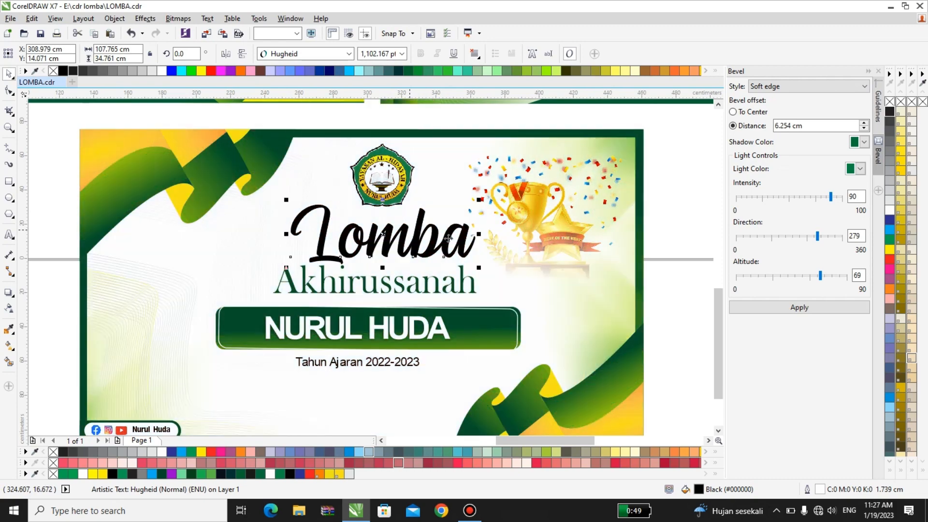
In the lower banner's PowerClip, undo a trial move of the upper-right green bitmap and delete the green bitmap at X 411.0, Y -76.6 cm
{"action": "left_click", "coordinate": [557, 274]}
{"action": "double_click", "coordinate": [558, 278]}
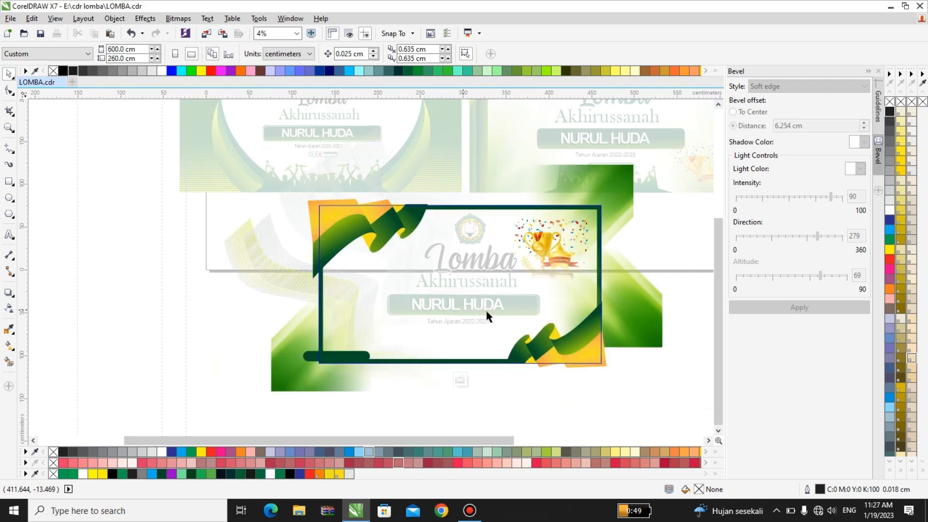
{"action": "left_click", "coordinate": [612, 198]}
{"action": "left_click_drag", "start_coordinate": [624, 220], "coordinate": [654, 262]}
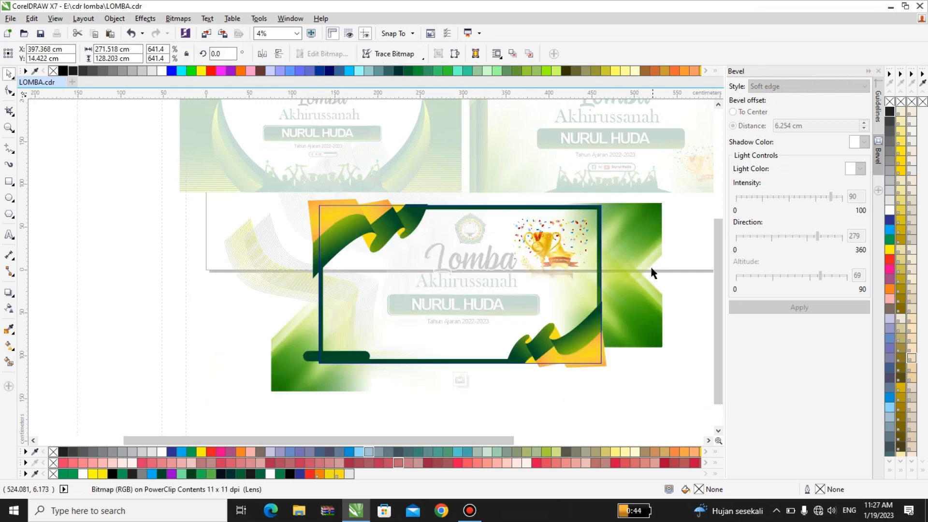
{"action": "key", "text": "ctrl+z"}
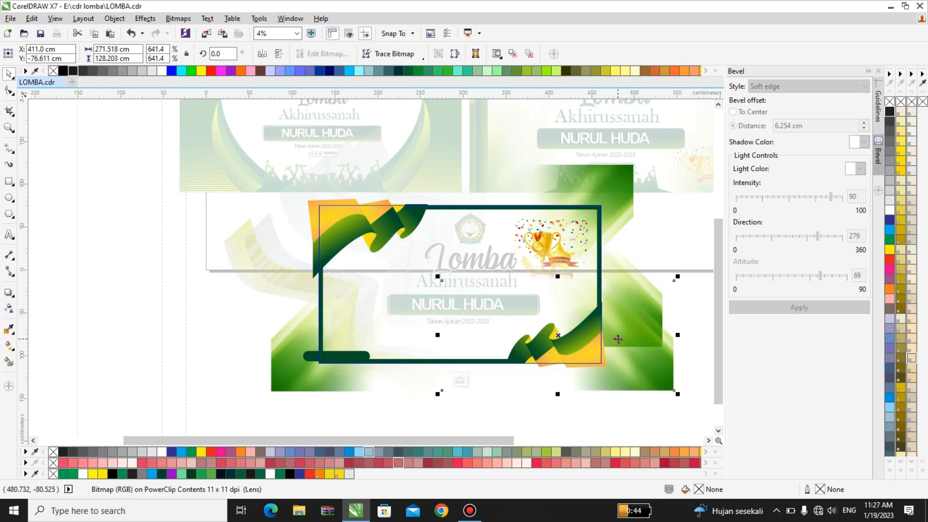
{"action": "key", "text": "Delete"}
Try pulling the curve pieces of the lower-right ribbon apart, and undo the moves
{"action": "scroll", "coordinate": [574, 344], "scroll_direction": "up", "scroll_amount": 1}
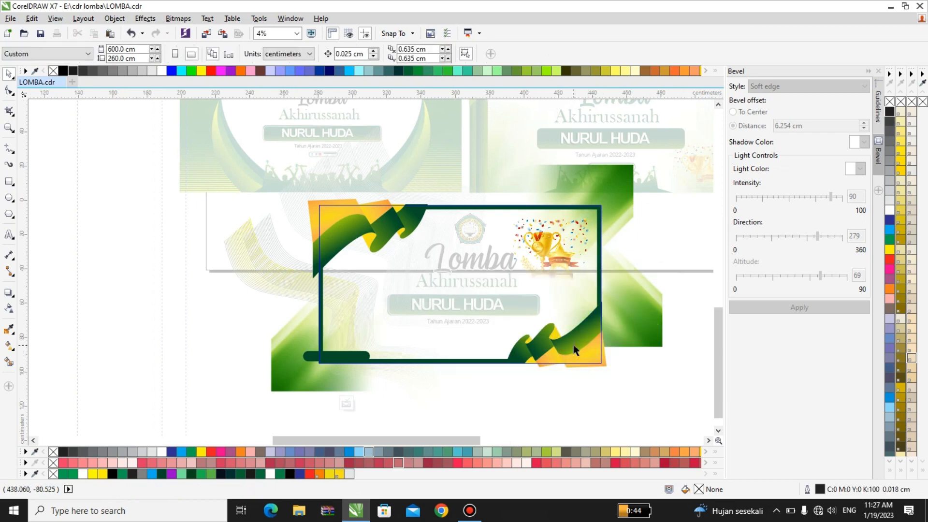
{"action": "scroll", "coordinate": [574, 349], "scroll_direction": "up", "scroll_amount": 1}
{"action": "left_click", "coordinate": [574, 347], "text": "ctrl"}
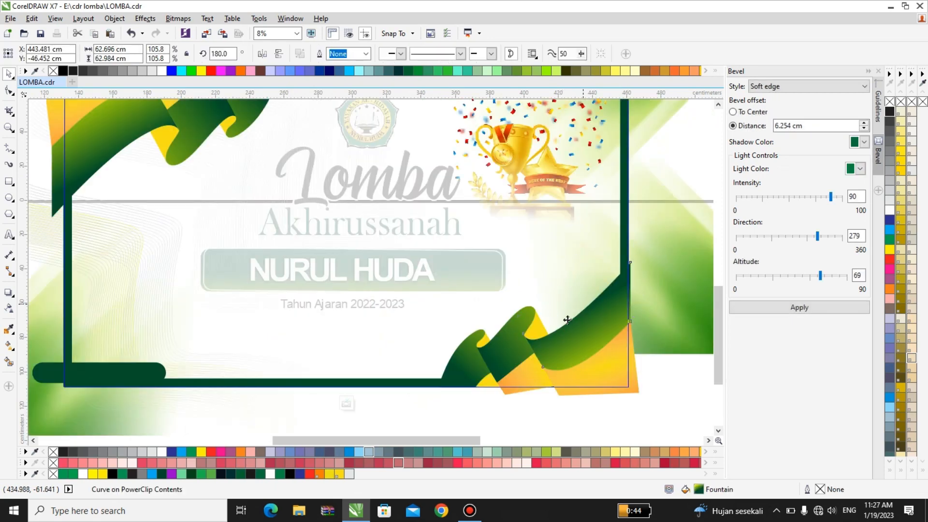
{"action": "left_click_drag", "start_coordinate": [504, 345], "coordinate": [489, 348]}
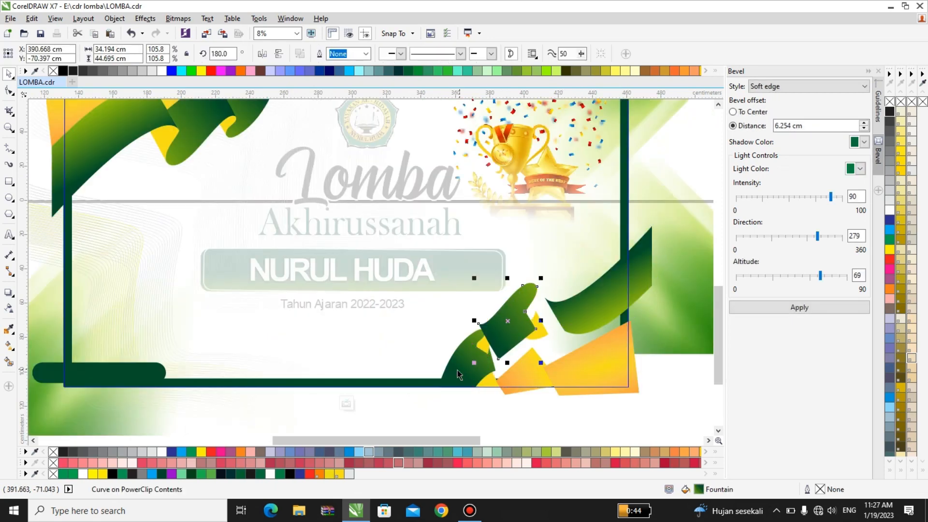
{"action": "key", "text": "ctrl+z"}
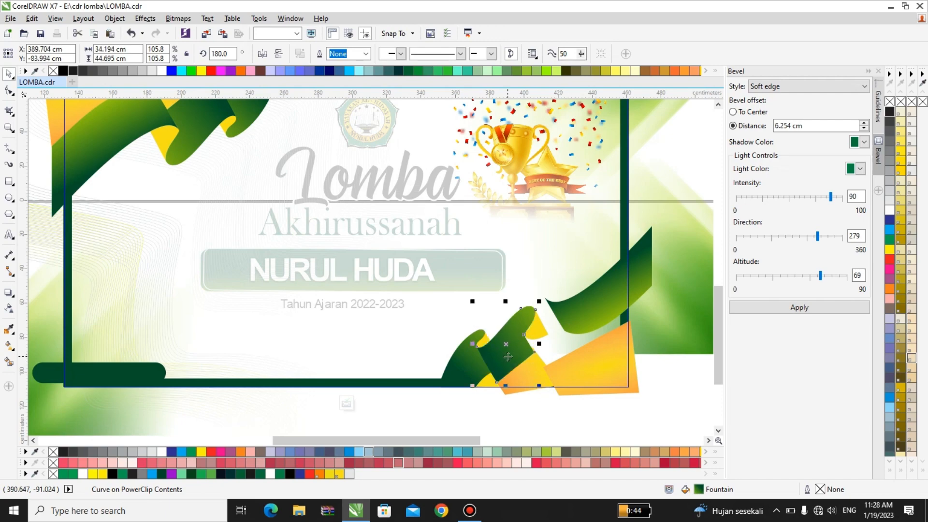
{"action": "key", "text": "ctrl+z"}
Try moving the wavy line blend group to about X 240.1, Y -8.9 cm, and undo the move
{"action": "mouse_move", "coordinate": [423, 418]}
{"action": "left_mouse_down"}
{"action": "mouse_move", "coordinate": [613, 336]}
{"action": "mouse_move", "coordinate": [442, 414]}
{"action": "left_mouse_up"}
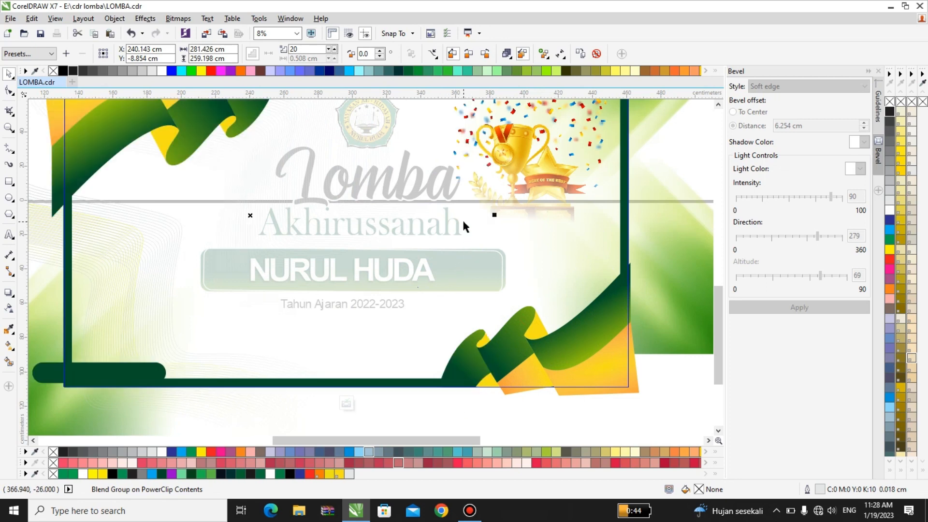
{"action": "key", "text": "g"}
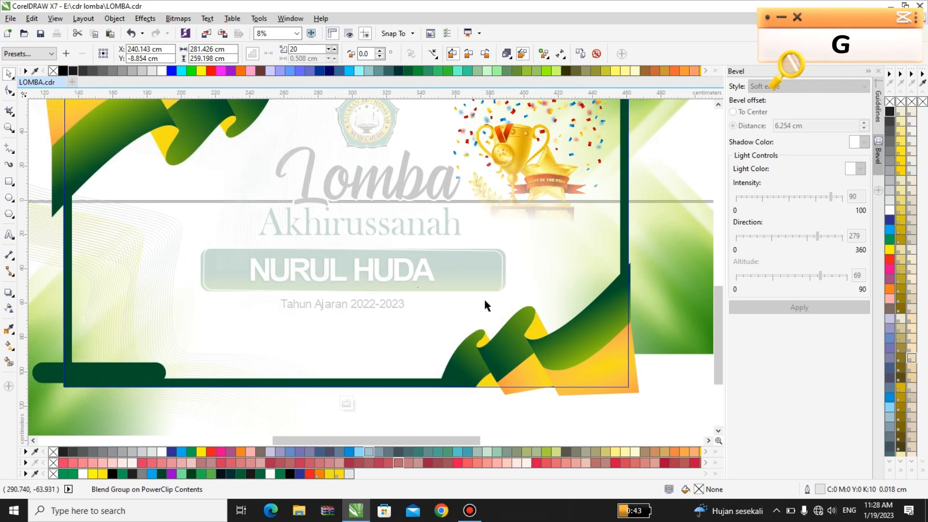
{"action": "scroll", "coordinate": [483, 298], "scroll_direction": "down", "scroll_amount": 2}
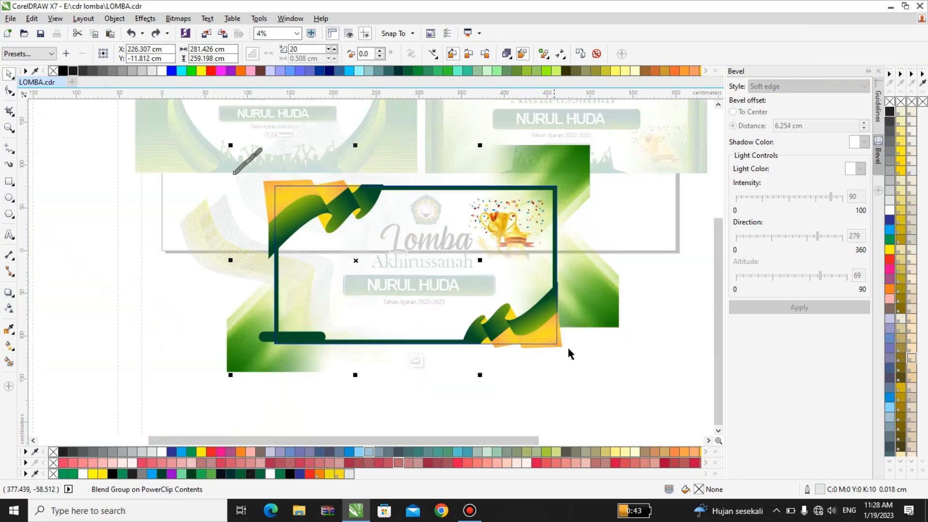
Select all pieces of the banner's lower-right ribbon, and select all pieces of its upper-left ribbon
{"action": "left_click", "coordinate": [530, 375]}
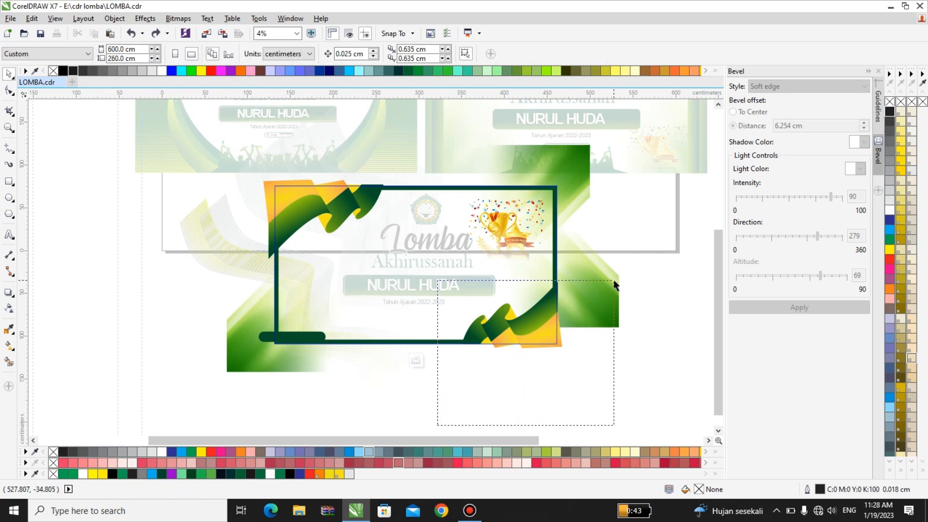
{"action": "left_click_drag", "start_coordinate": [615, 285], "coordinate": [614, 283]}
{"action": "left_click", "coordinate": [503, 54]}
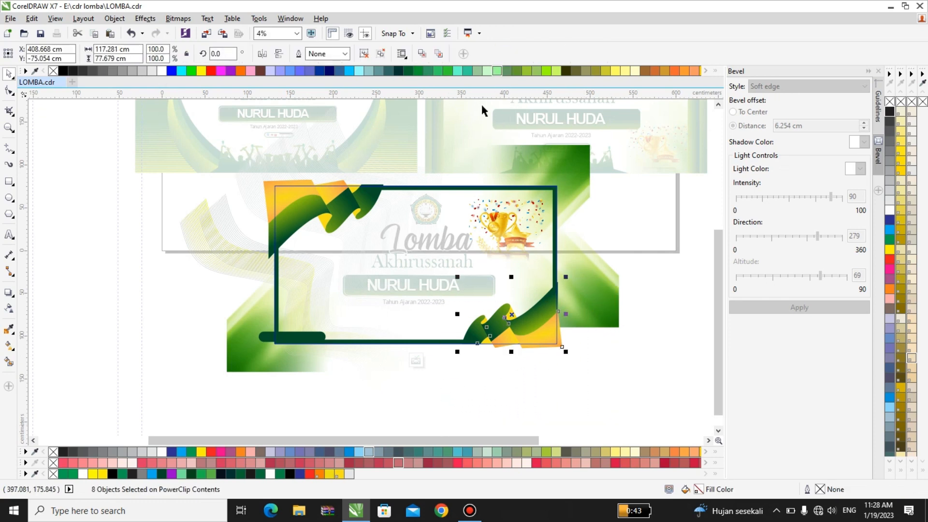
{"action": "left_click", "coordinate": [186, 290]}
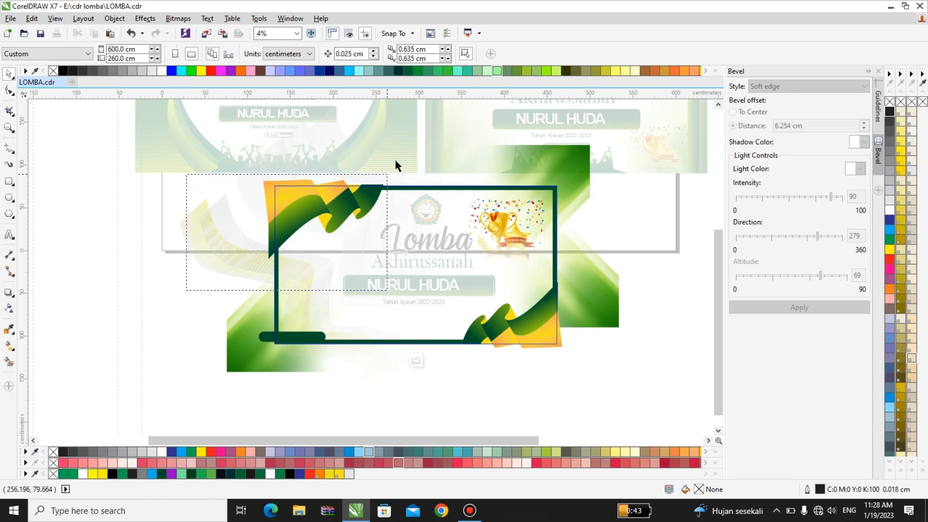
{"action": "left_click_drag", "start_coordinate": [395, 166], "coordinate": [402, 145]}
{"action": "left_click", "coordinate": [504, 53]}
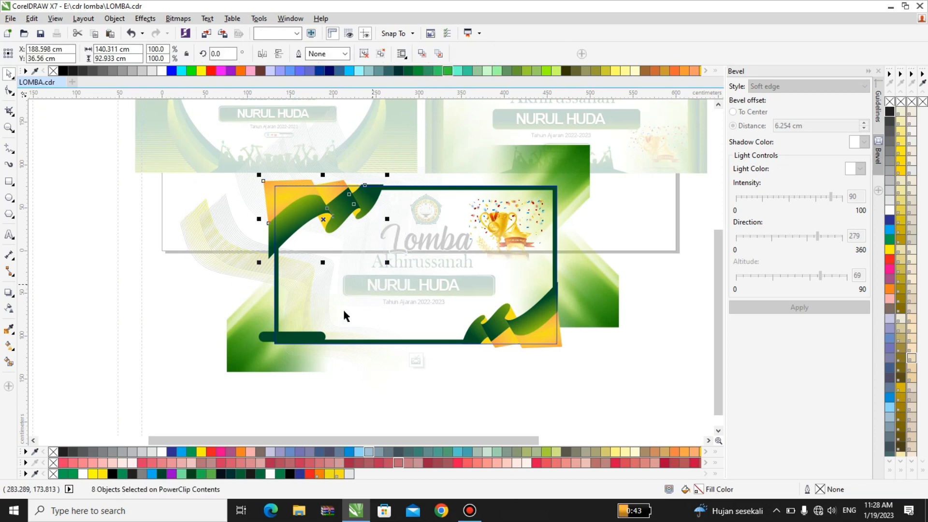
Inspect the green bitmap and dark green rounded rectangle in the banner's lower-left corner, and finish editing the PowerClip contents
{"action": "left_click", "coordinate": [256, 355]}
{"action": "scroll", "coordinate": [256, 355], "scroll_direction": "up", "scroll_amount": 2}
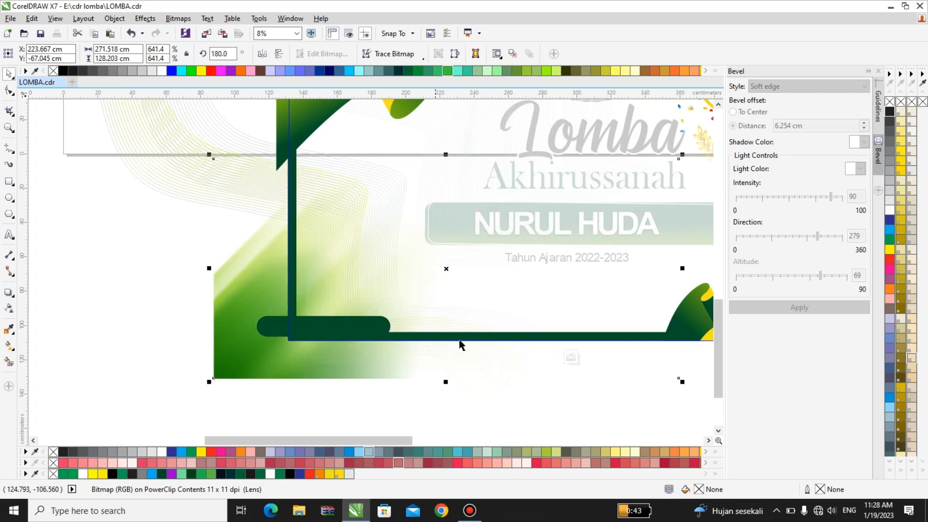
{"action": "left_click", "coordinate": [303, 331]}
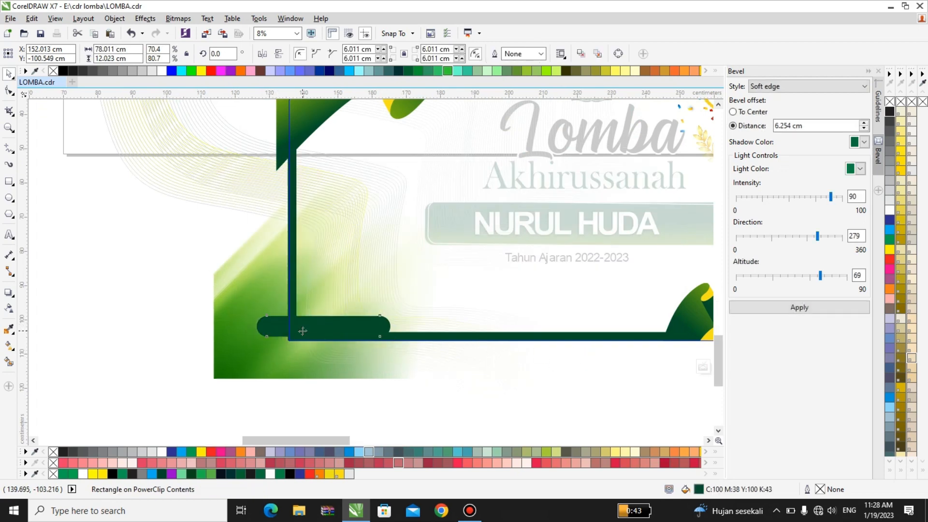
{"action": "scroll", "coordinate": [302, 330], "scroll_direction": "up", "scroll_amount": 2}
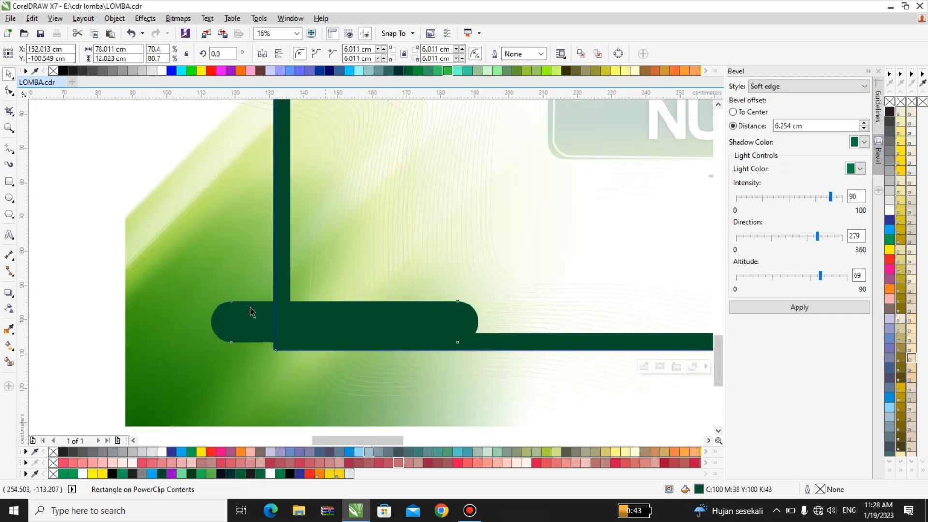
{"action": "scroll", "coordinate": [342, 314], "scroll_direction": "down", "scroll_amount": 1}
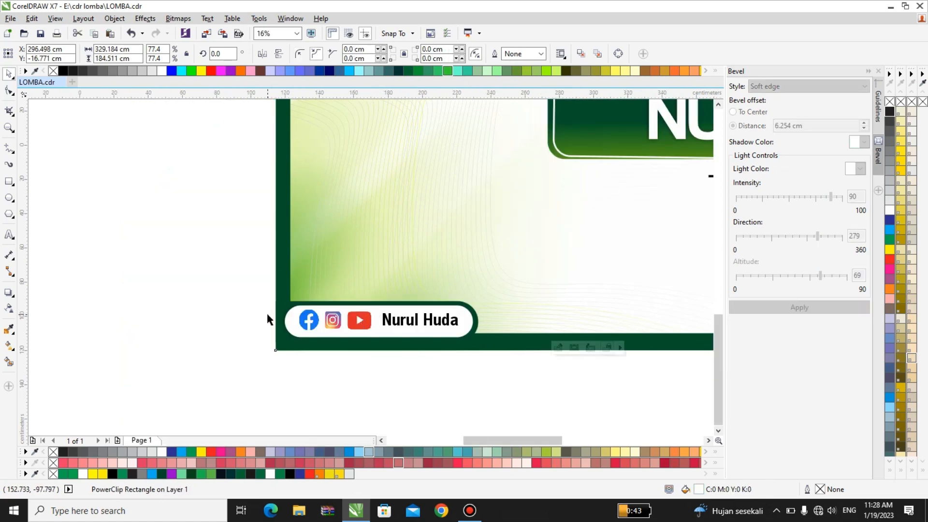
{"action": "scroll", "coordinate": [267, 313], "scroll_direction": "down", "scroll_amount": 3}
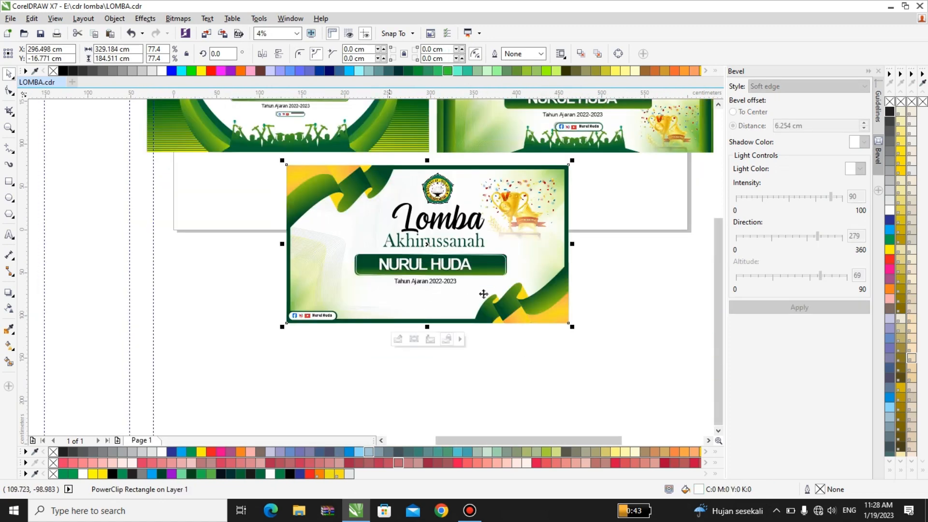
Group all objects of the three Lomba Akhirussanah banners into a single group, and minimize the program window
{"action": "scroll", "coordinate": [530, 325], "scroll_direction": "down", "scroll_amount": 1}
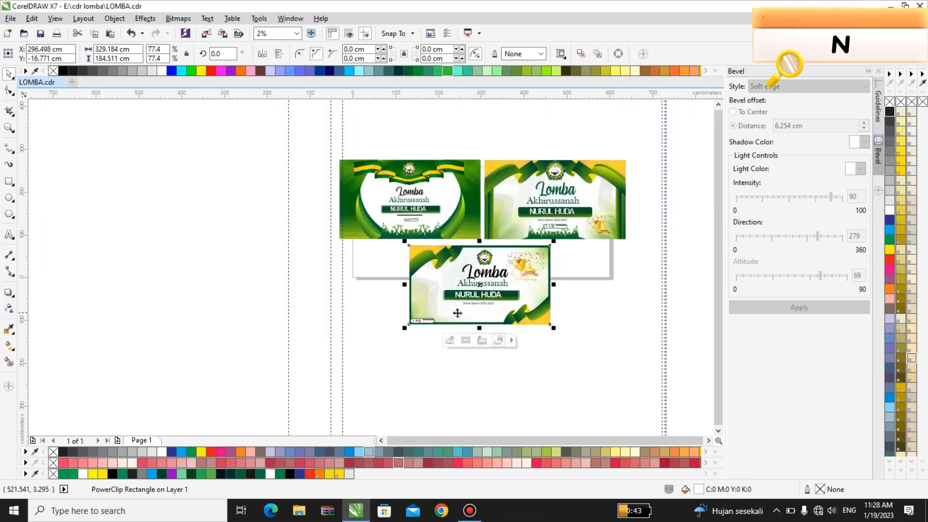
{"action": "left_click_drag", "start_coordinate": [303, 139], "coordinate": [656, 357]}
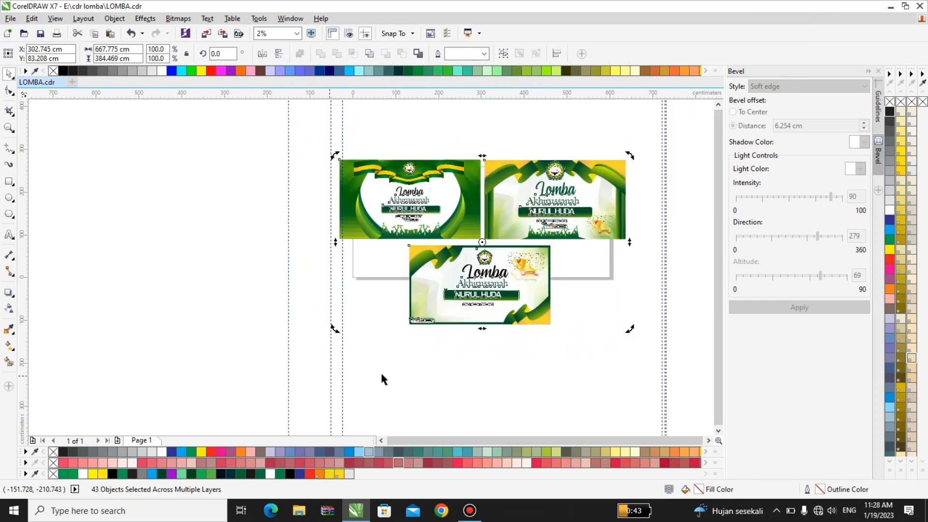
{"action": "left_click", "coordinate": [382, 374]}
{"action": "left_click_drag", "start_coordinate": [333, 157], "coordinate": [622, 354]}
{"action": "left_click", "coordinate": [624, 357]}
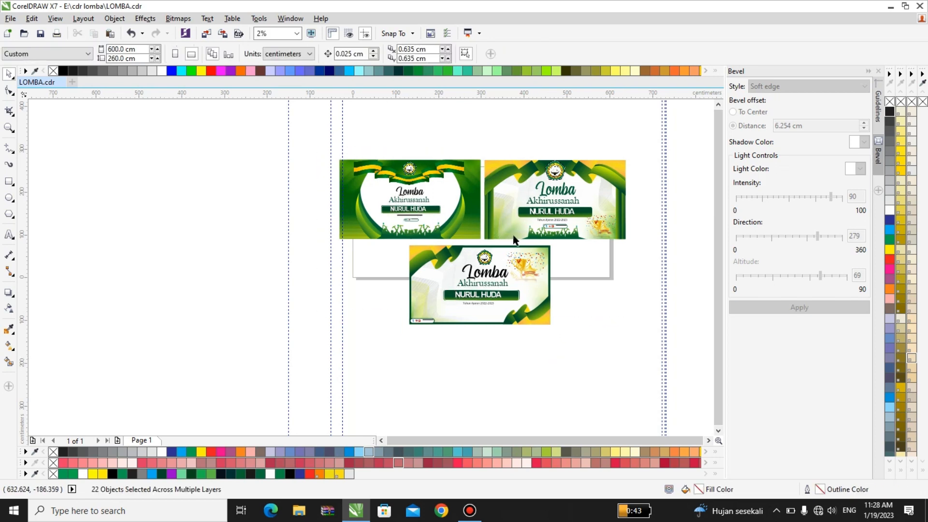
{"action": "key", "text": "ctrl+a"}
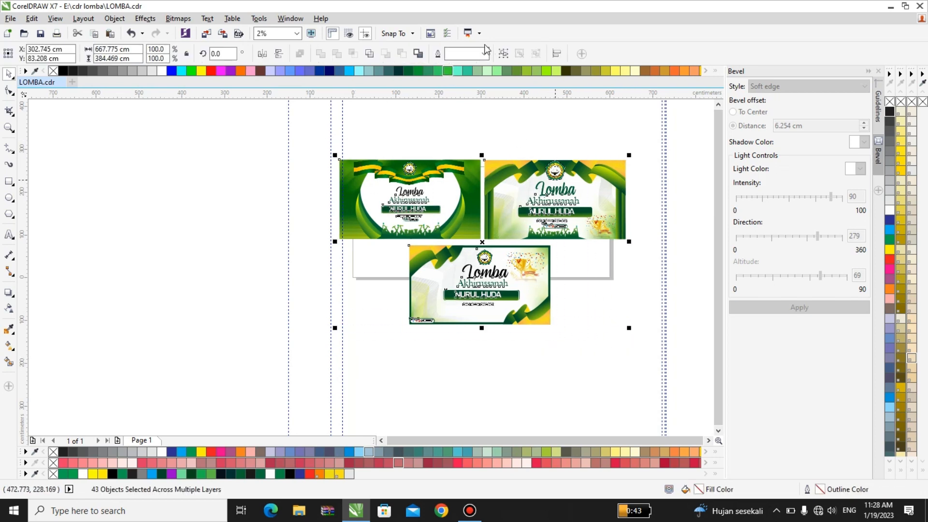
{"action": "left_click", "coordinate": [504, 53]}
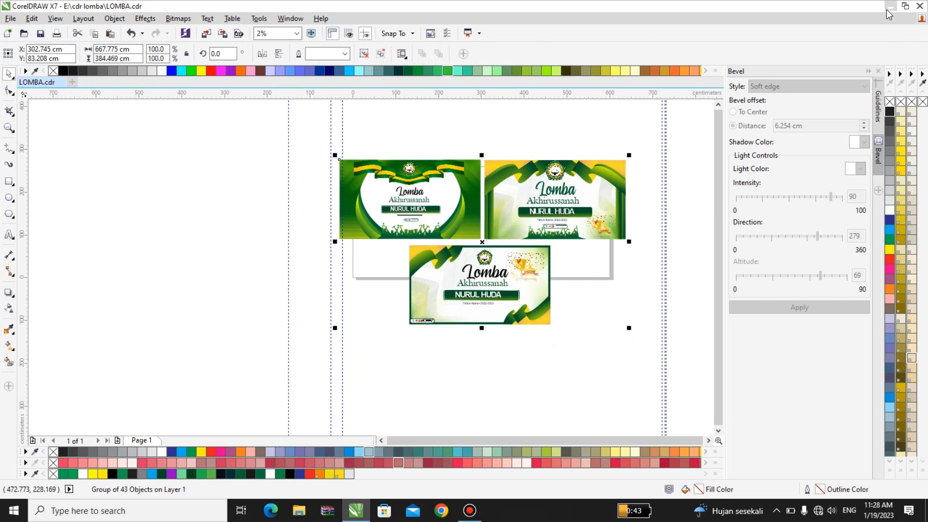
{"action": "left_click", "coordinate": [886, 10]}
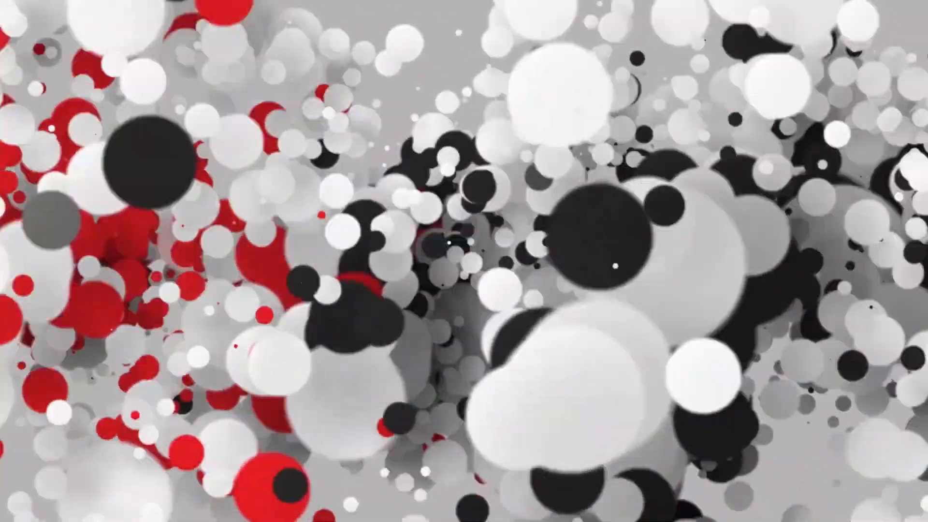